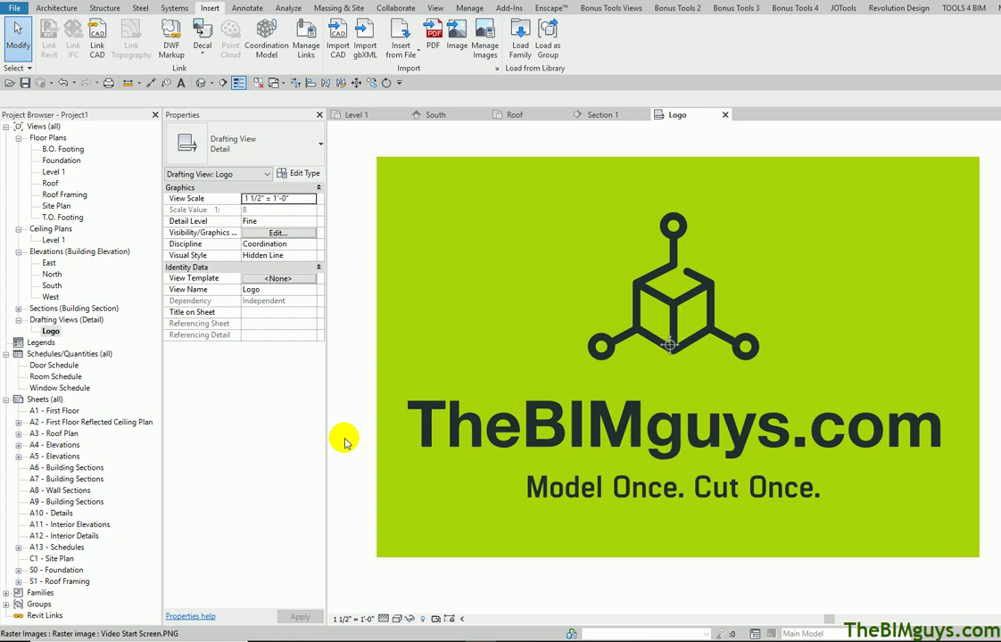
Open the Level 1 floor plan, then the default 3D view of the house
double_click(53, 171)
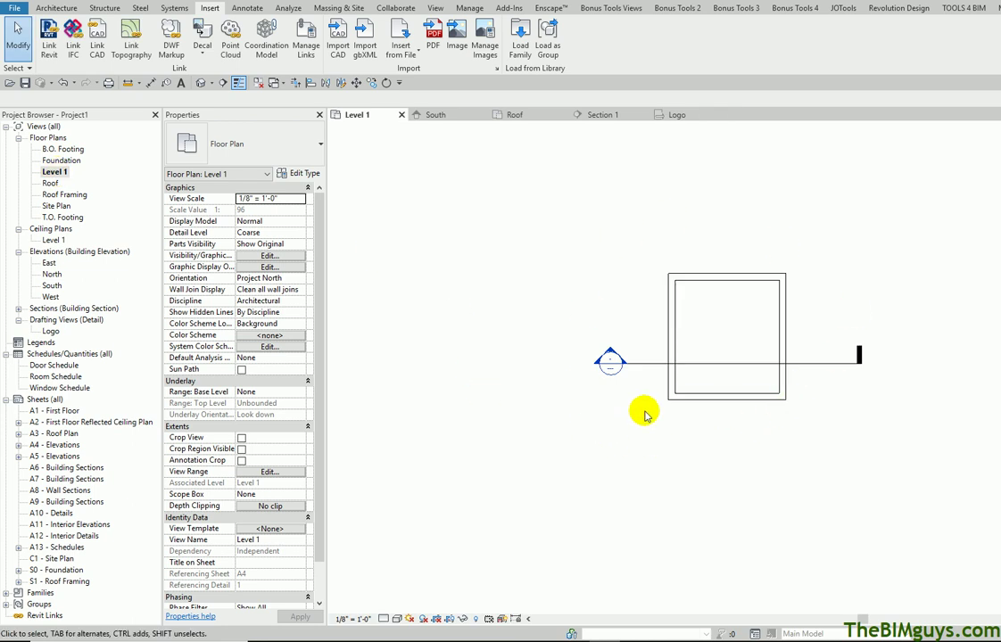
left_click(201, 82)
Orbit and zoom the 3D view to look down on the roof
middle_click_drag(753, 393, 737, 335, "shift")
scroll(776, 332, "up", 5)
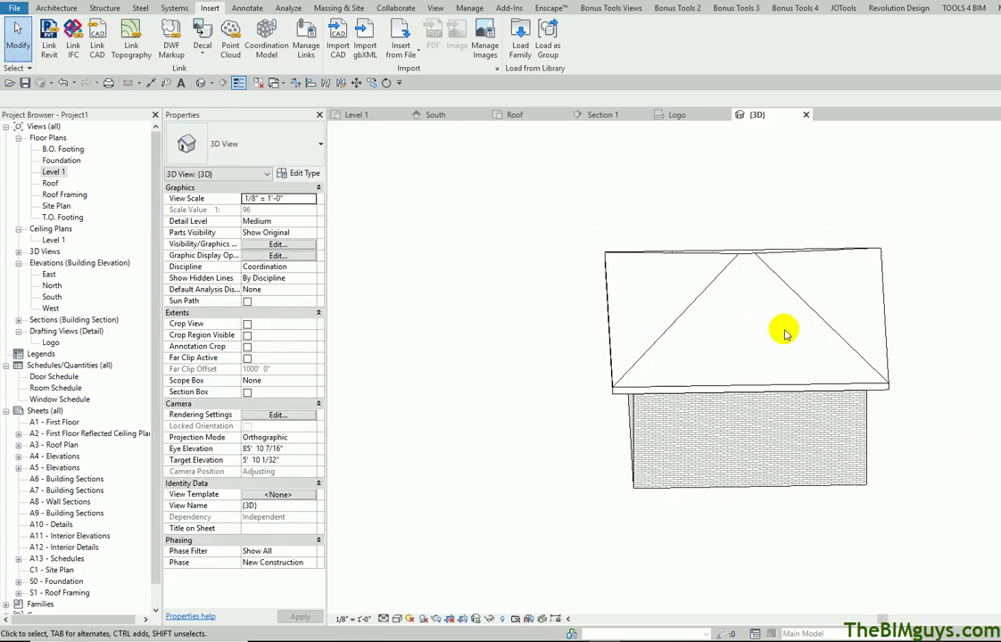
scroll(778, 338, "up", 3)
scroll(714, 341, "down", 6)
middle_click_drag(766, 346, 786, 386, "shift")
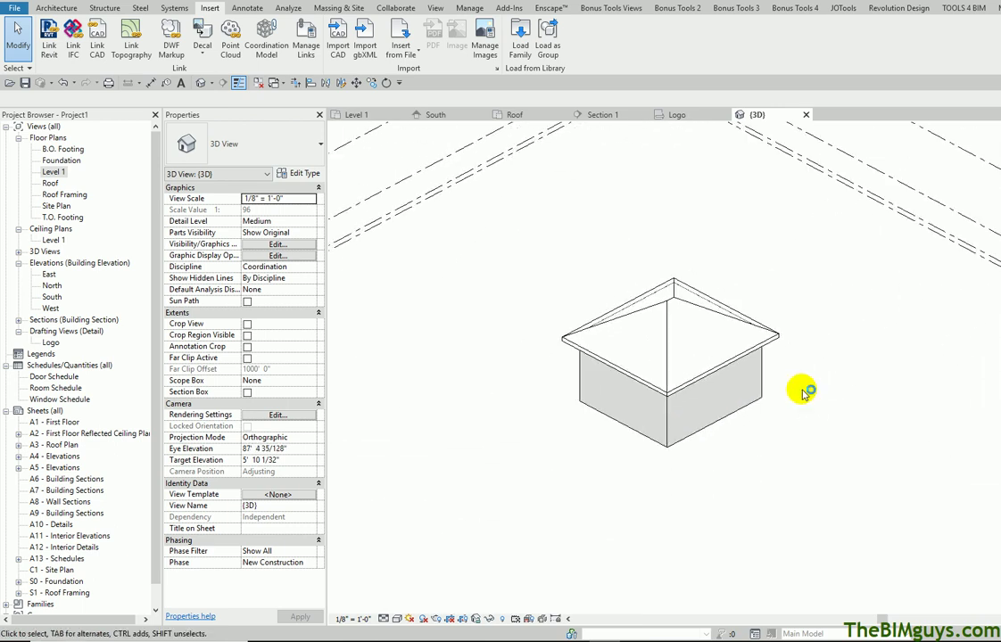
Open Section 1 from the Level 1 plan and select the roof-level floor slab at the eave
double_click(54, 171)
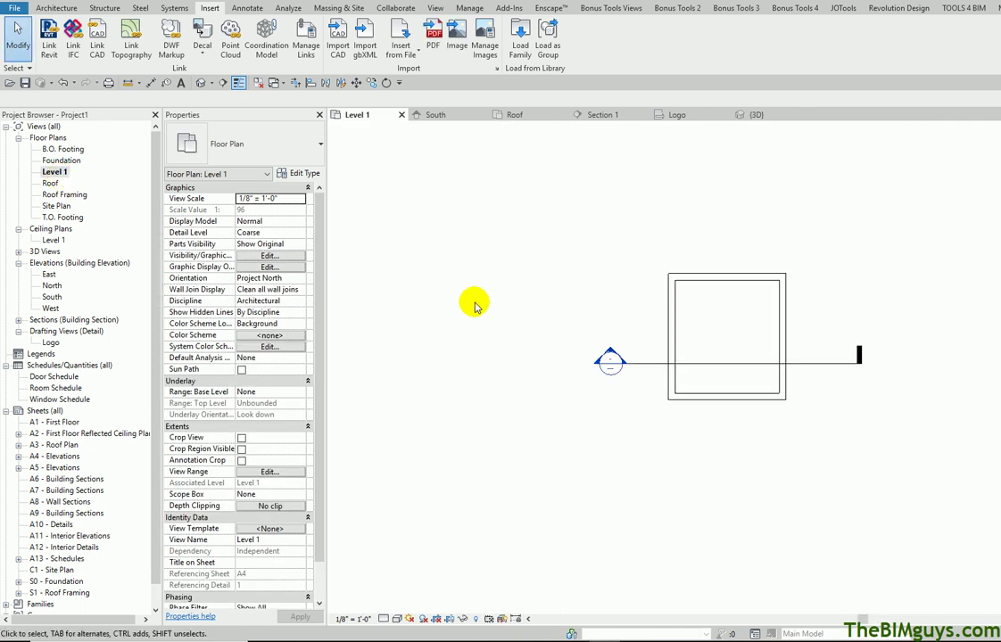
double_click(612, 361)
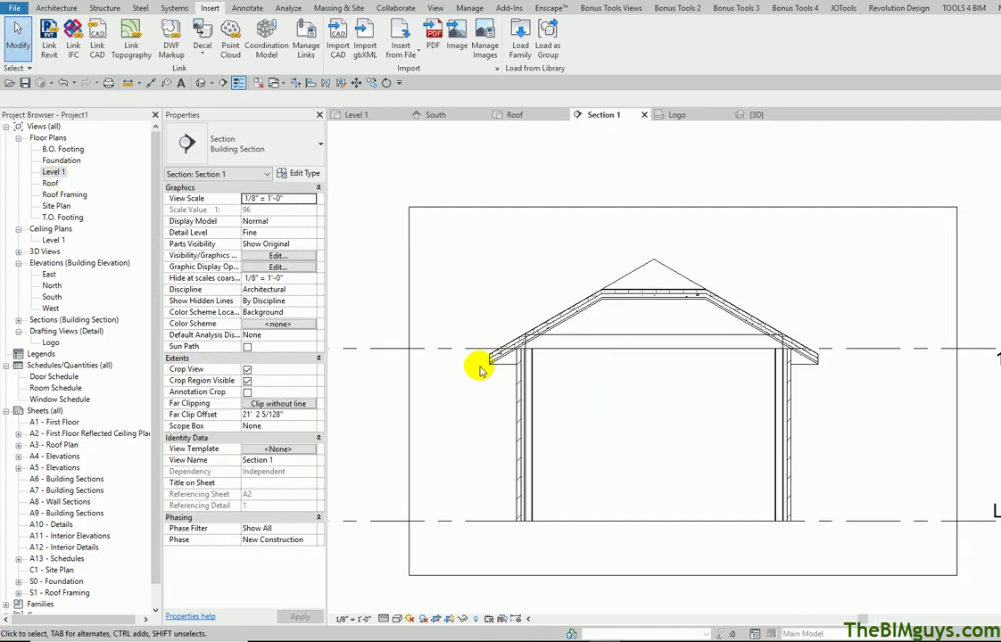
scroll(475, 365, "up", 2)
left_click(711, 316)
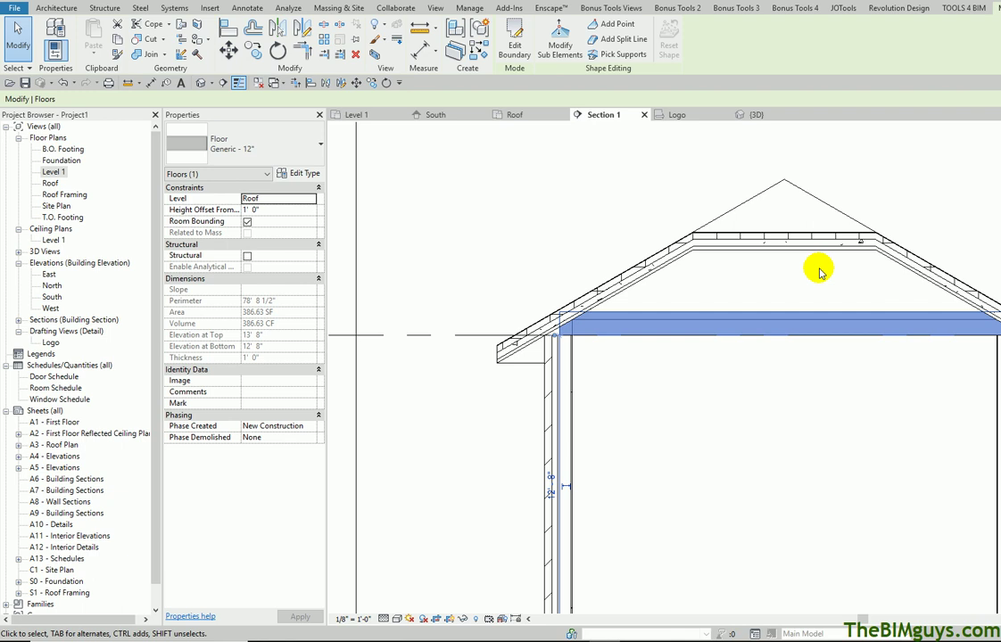
Select the roof and inspect its type list, leaving the roof type unchanged
left_click(654, 259)
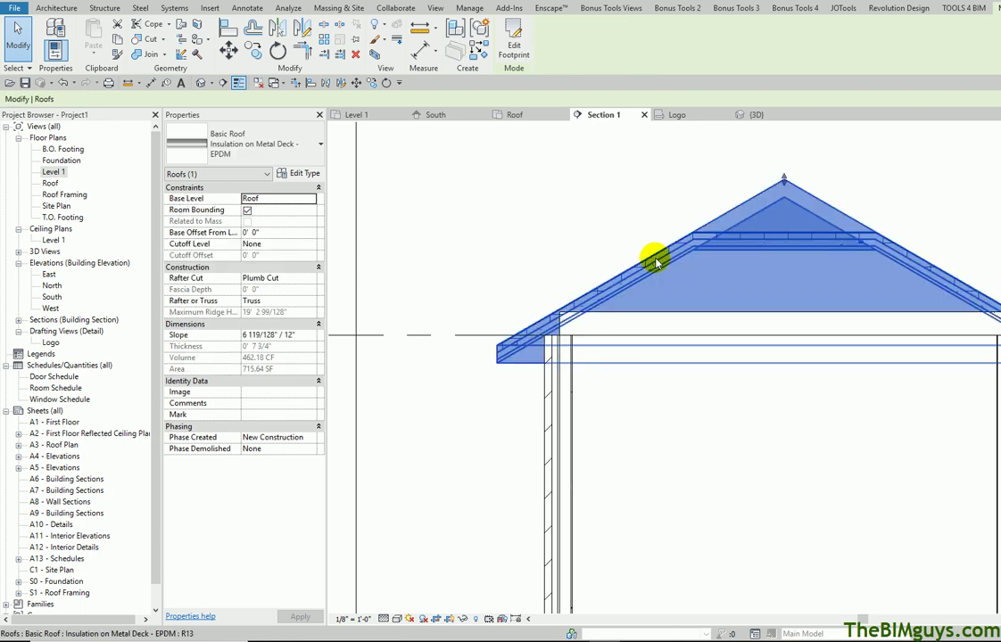
left_click(300, 148)
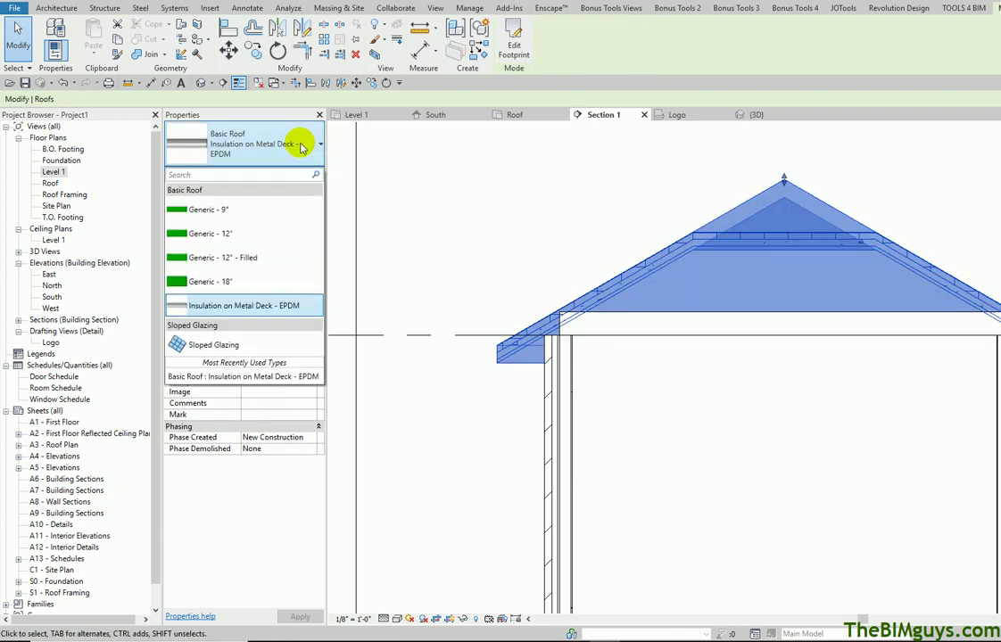
left_click(317, 245)
left_click(522, 235)
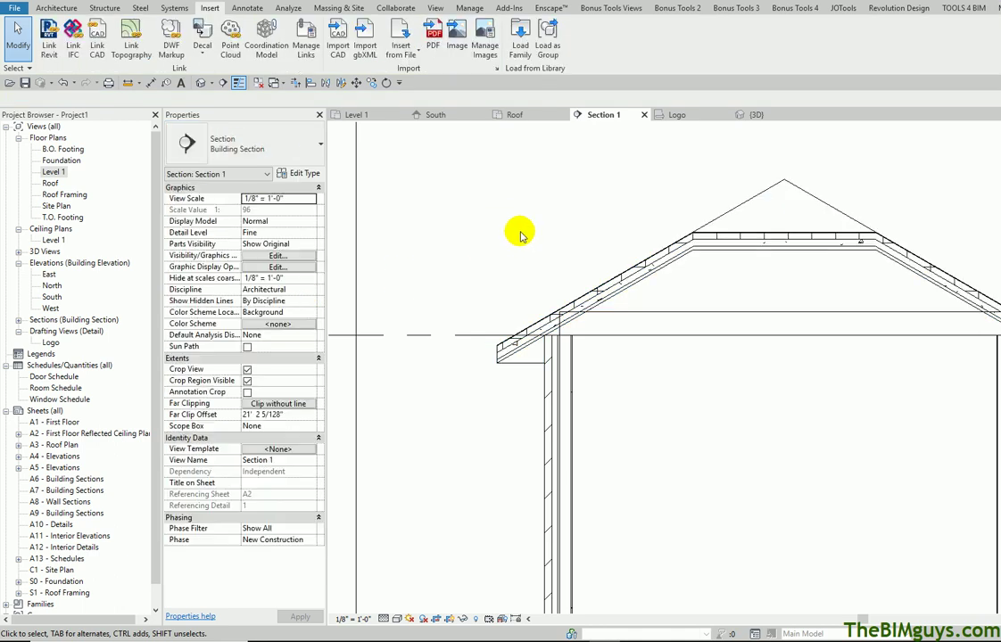
Change the roof's Rafter or Truss property from Truss to Rafter, then return to the {3D} view
left_click(610, 281)
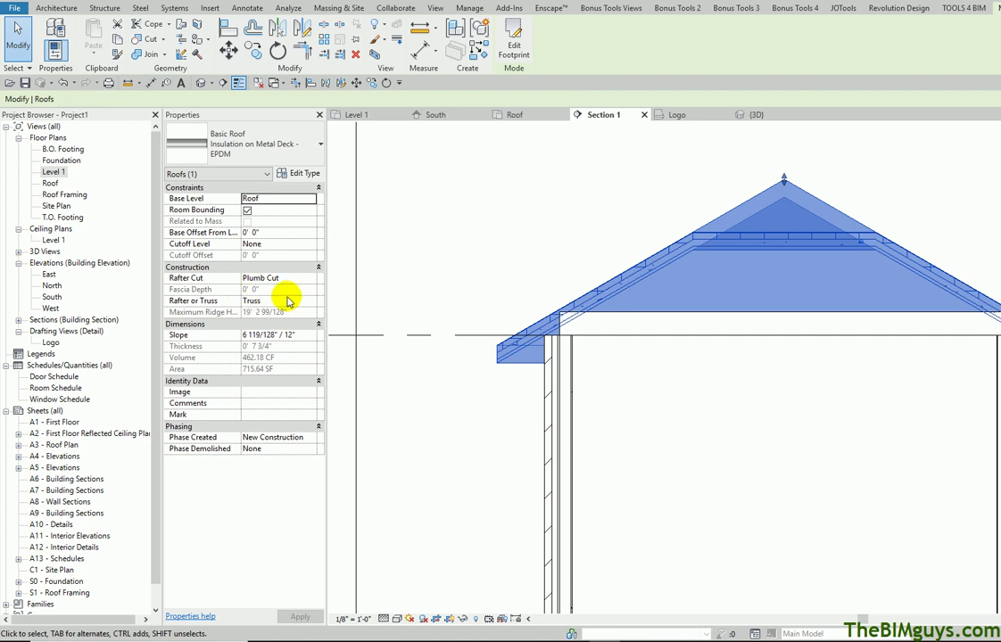
scroll(542, 358, "up", 3)
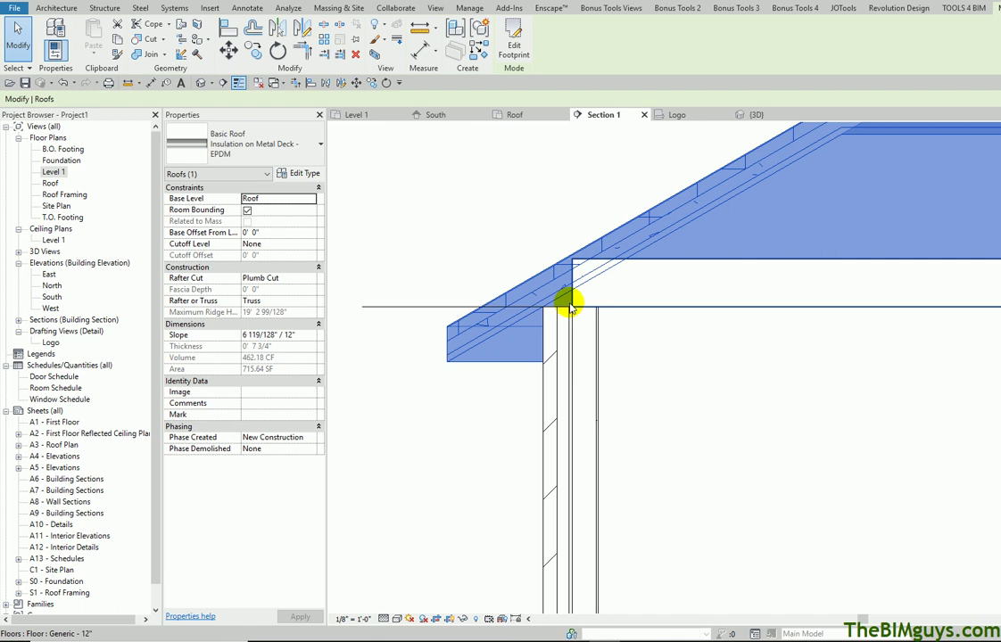
left_click(310, 302)
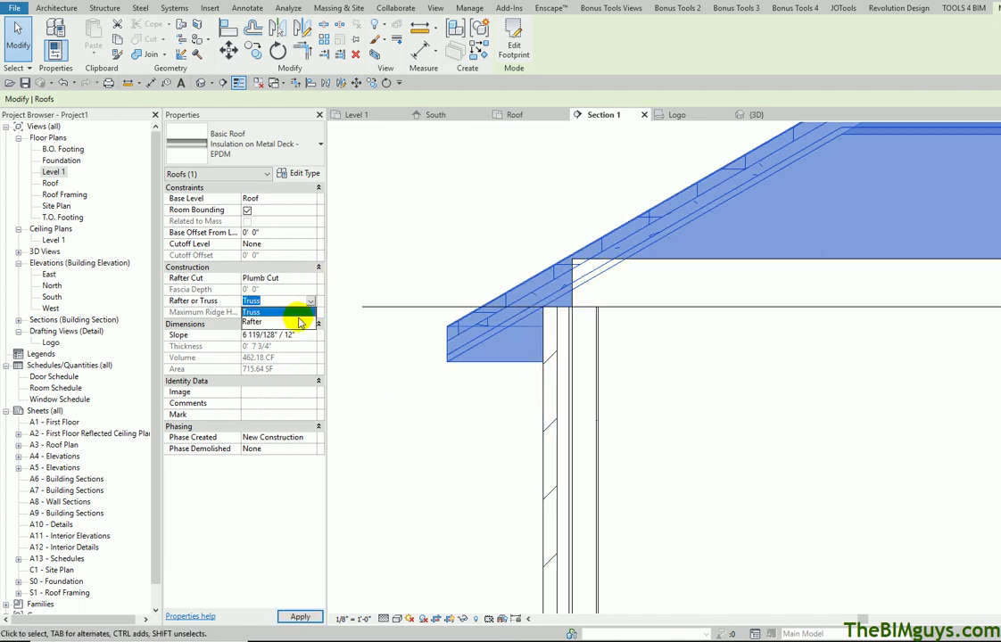
left_click(301, 322)
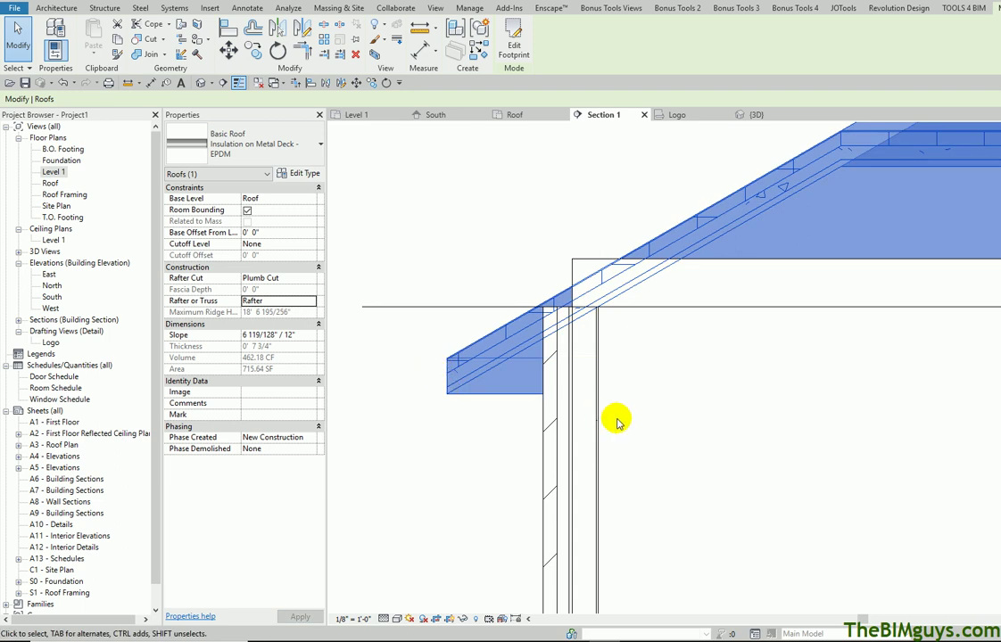
scroll(586, 331, "up", 3)
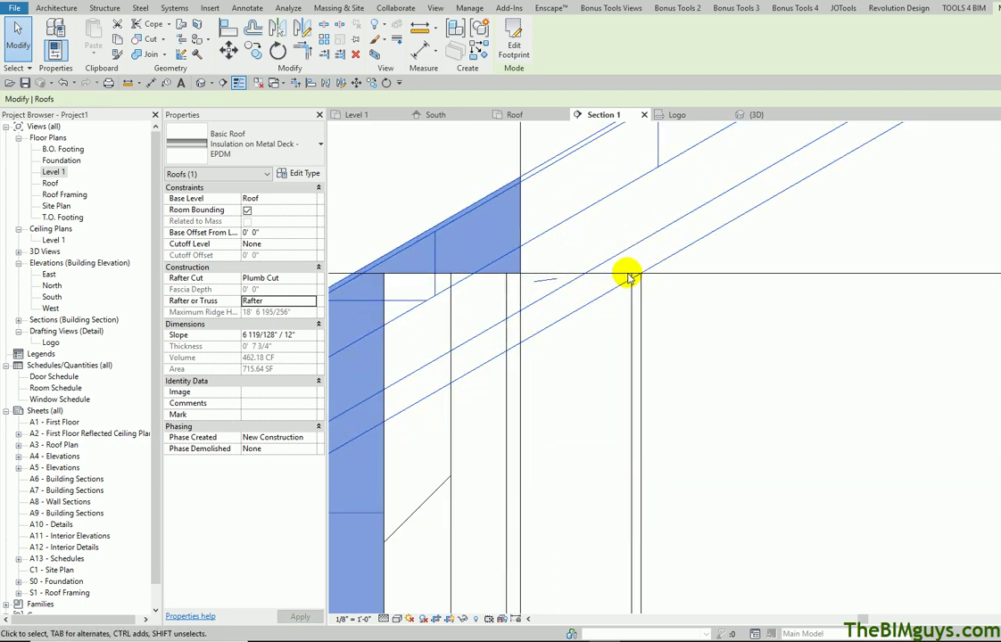
scroll(550, 336, "down", 4)
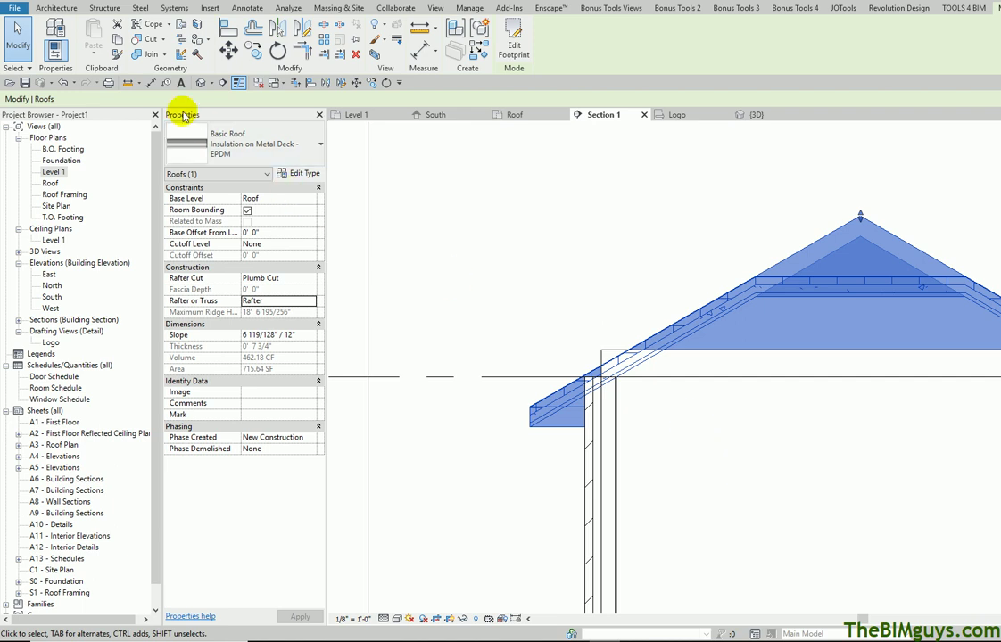
left_click(203, 83)
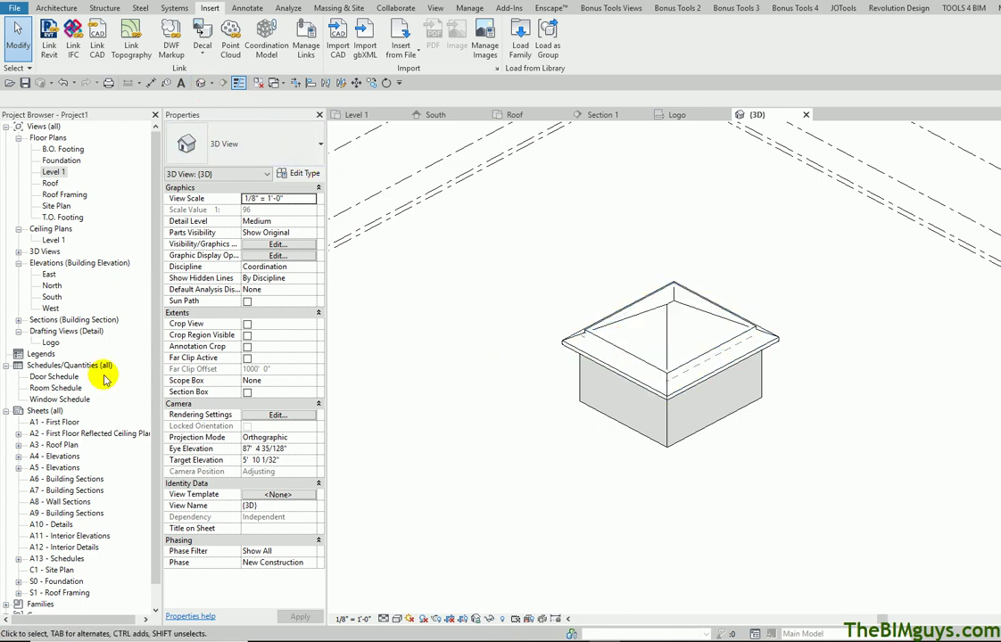
double_click(54, 172)
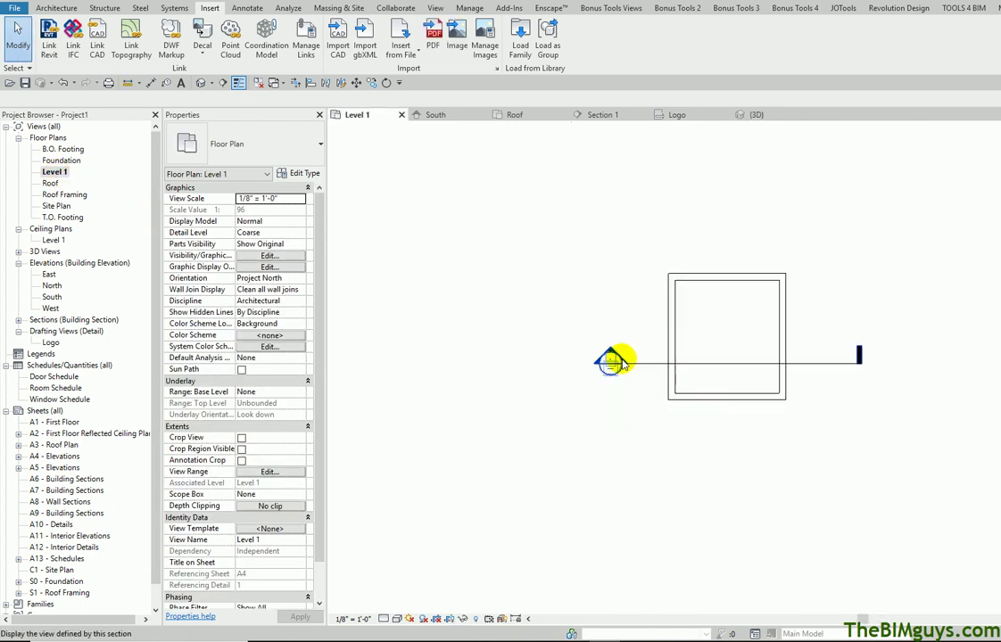
double_click(612, 361)
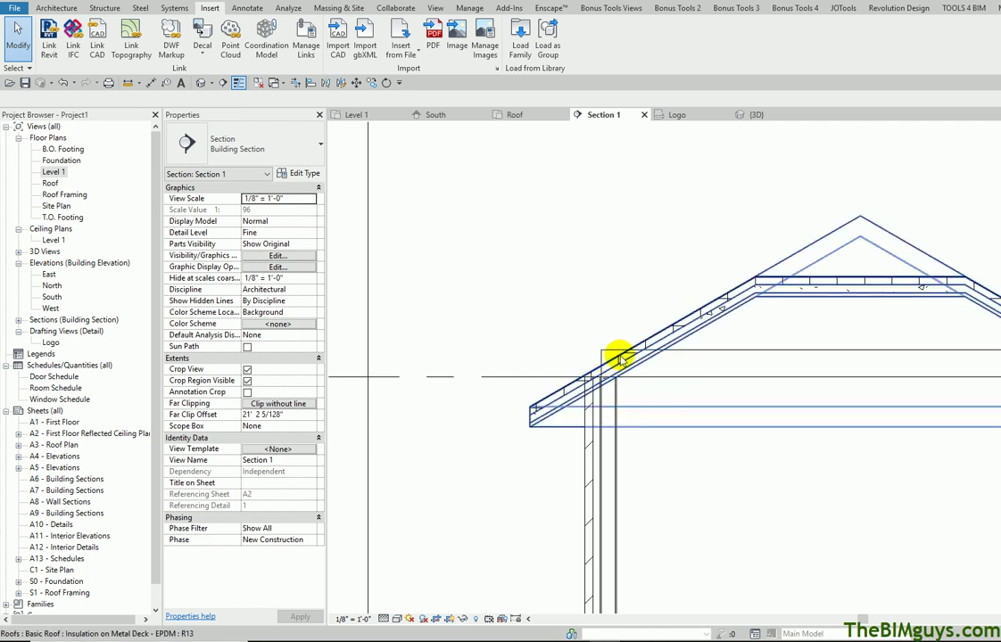
left_click(741, 357)
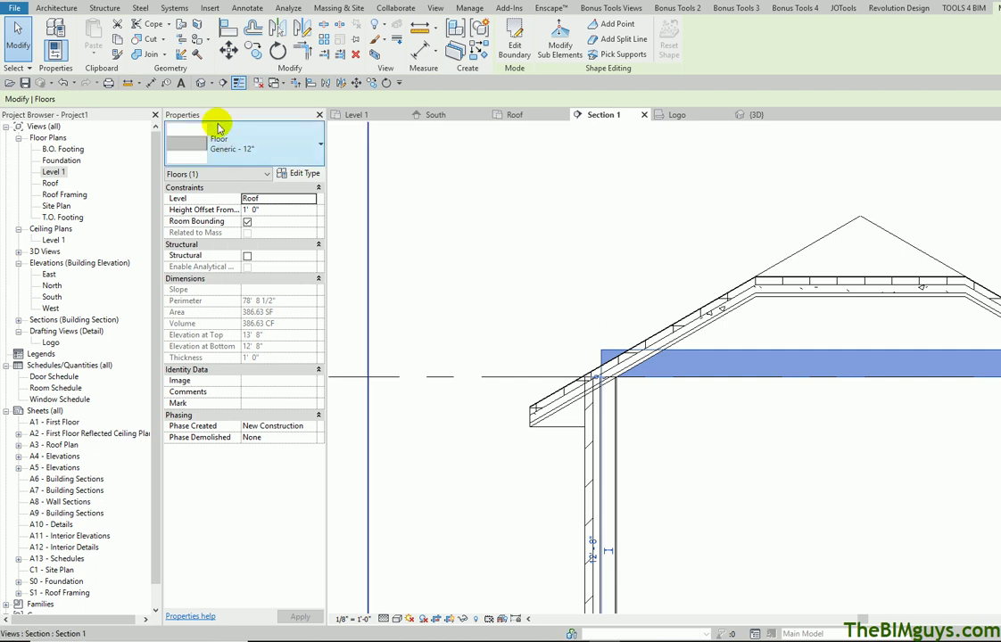
left_click(200, 82)
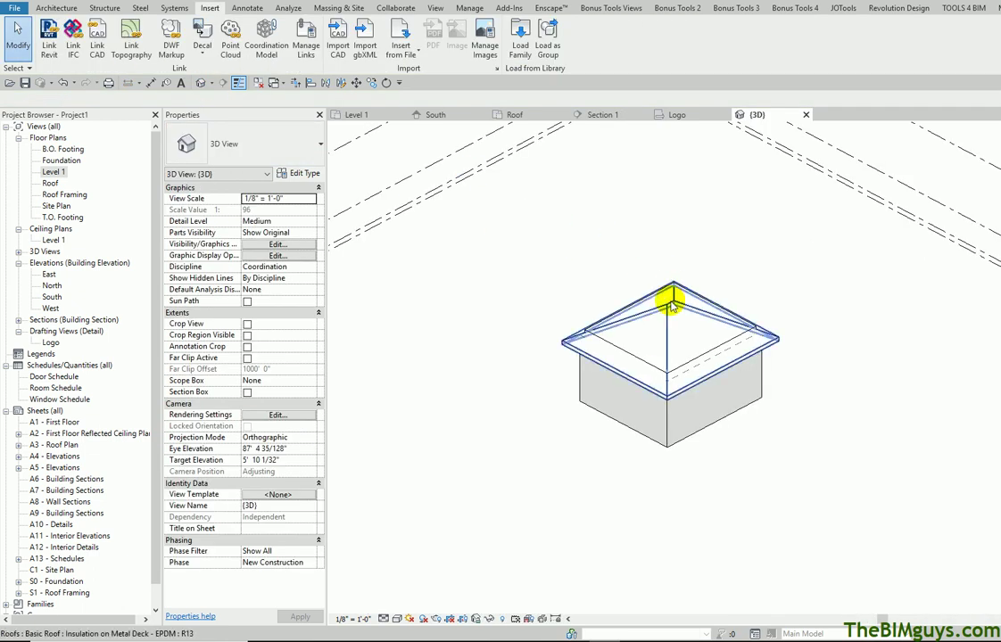
Hide the roof category in the 3D view with Hide in View > Category
left_click(672, 310)
right_click(670, 303)
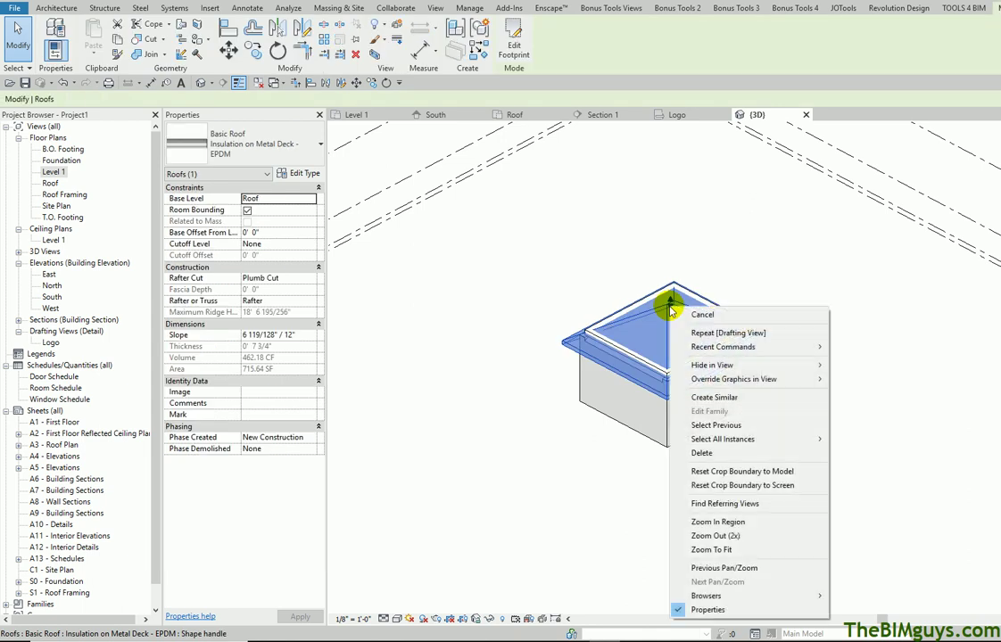
mouse_move(738, 369)
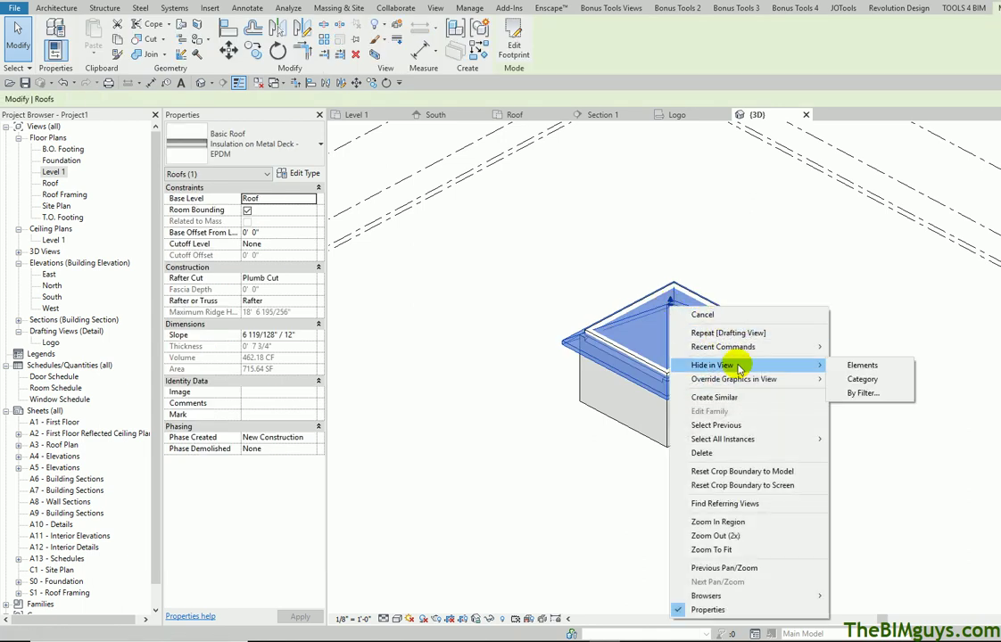
left_click(861, 381)
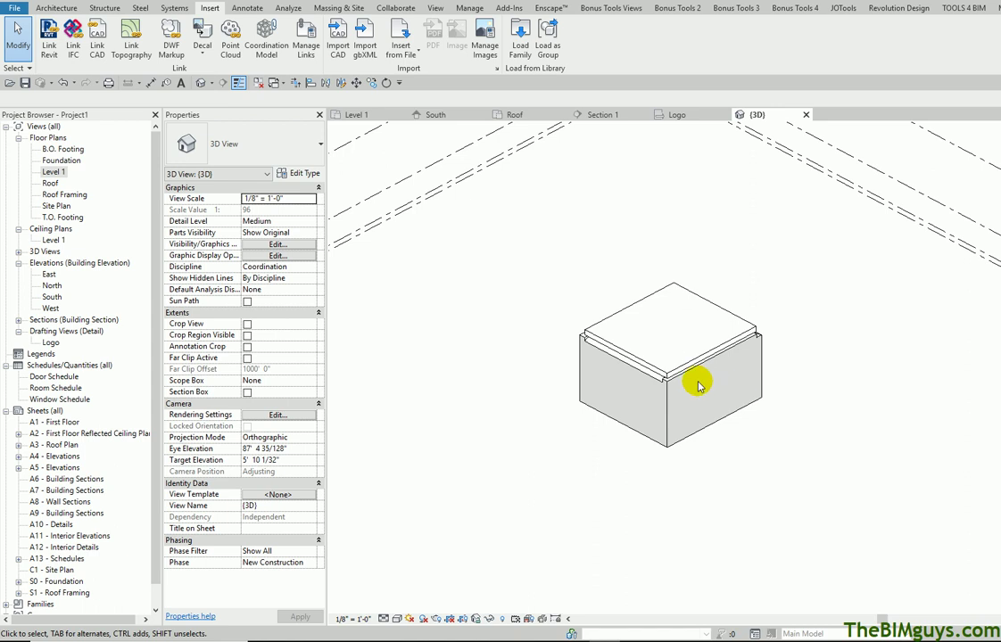
scroll(627, 355, "up", 4)
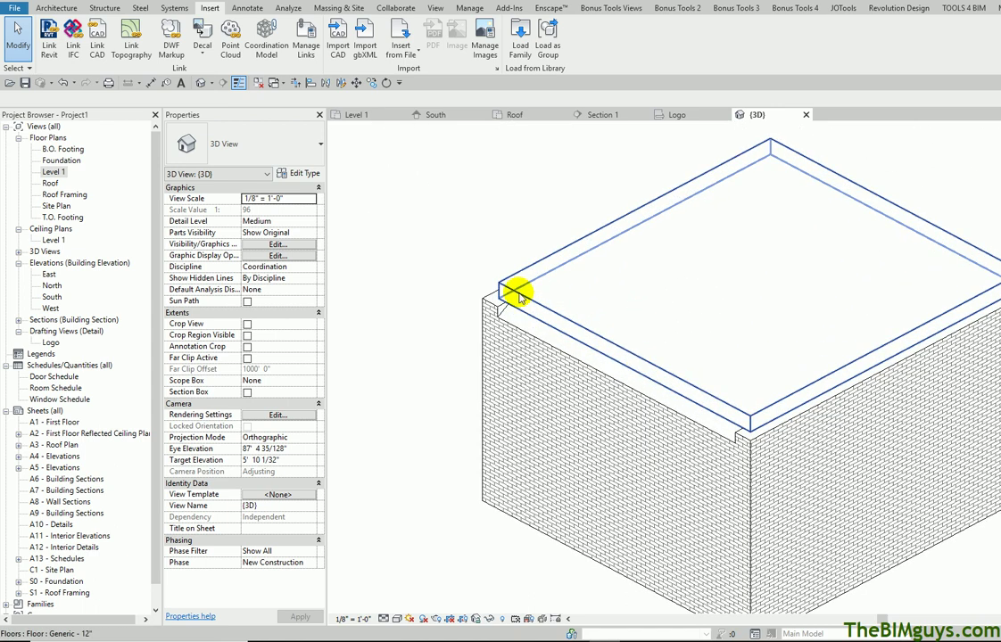
Select the exposed Generic - 12" roof-level floor slab, then deselect it
left_click(754, 409)
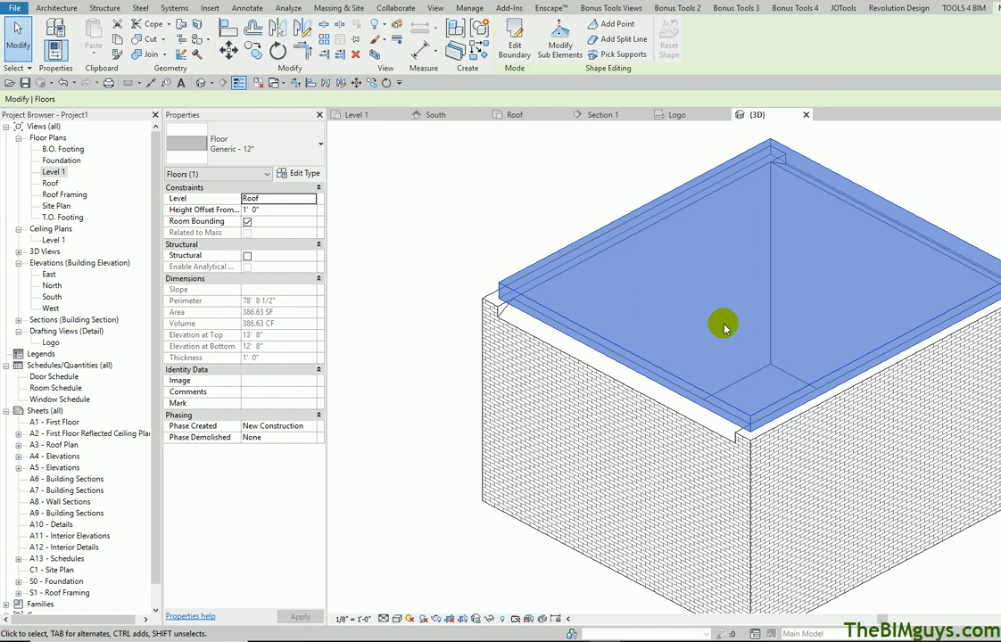
left_click(483, 209)
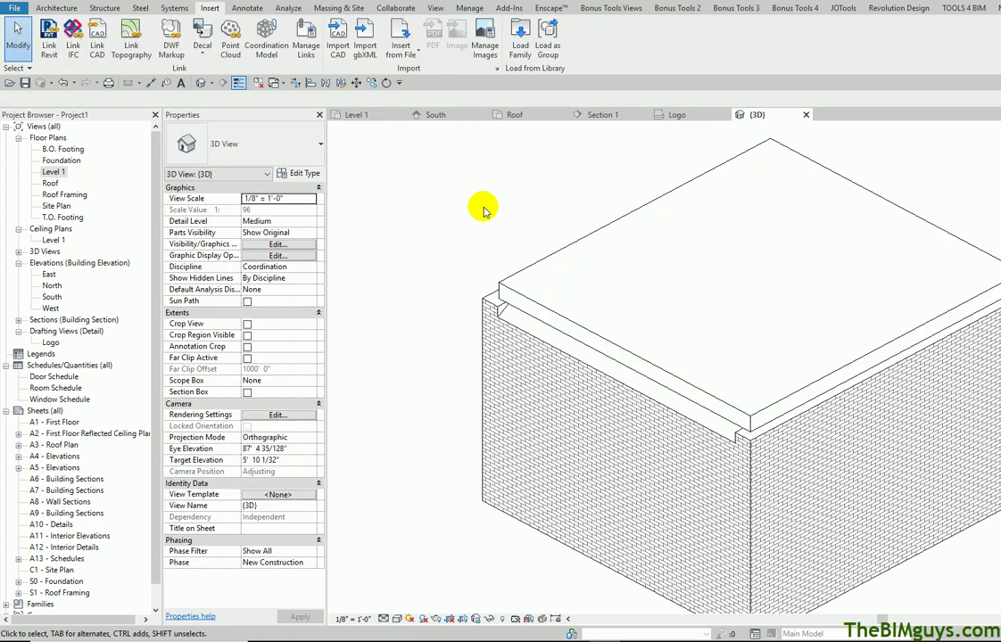
left_click(50, 8)
Start a Model In-Place family in the Roofs category, keeping the default name Roofs 1
left_click(143, 60)
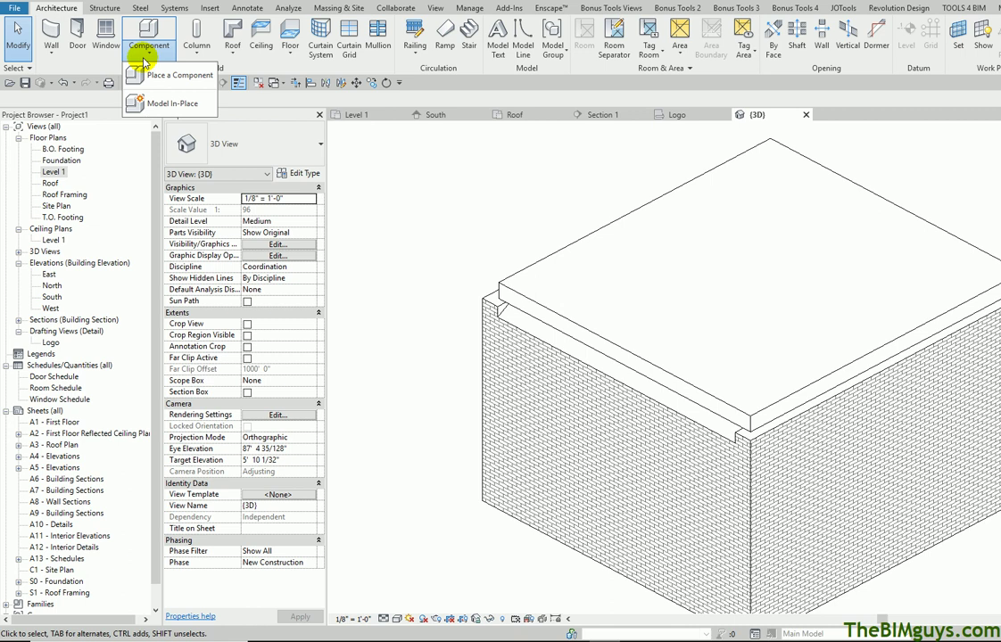
left_click(187, 103)
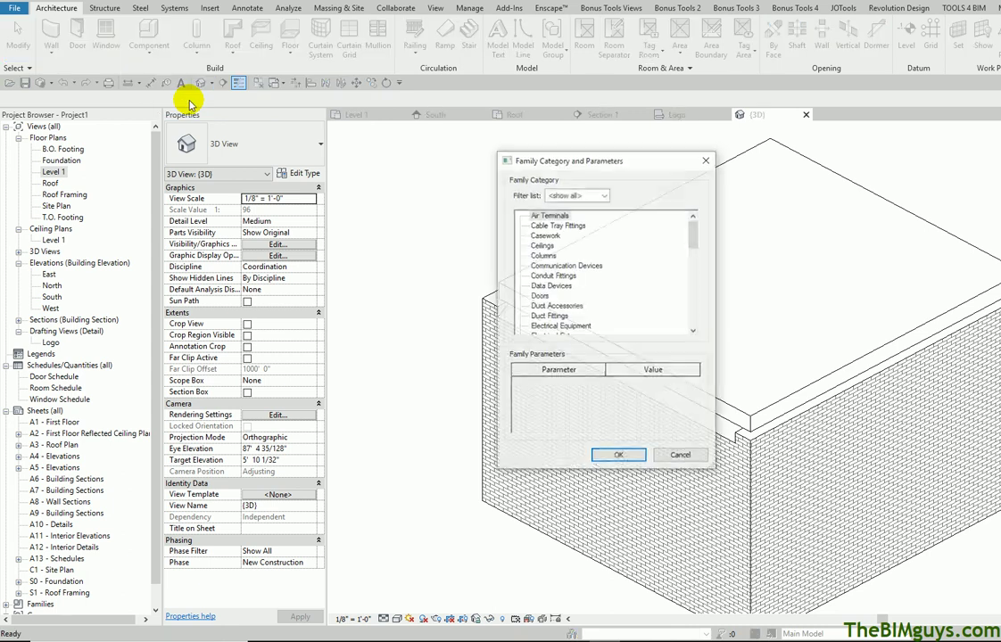
left_click_drag(697, 237, 696, 297)
left_click(540, 265)
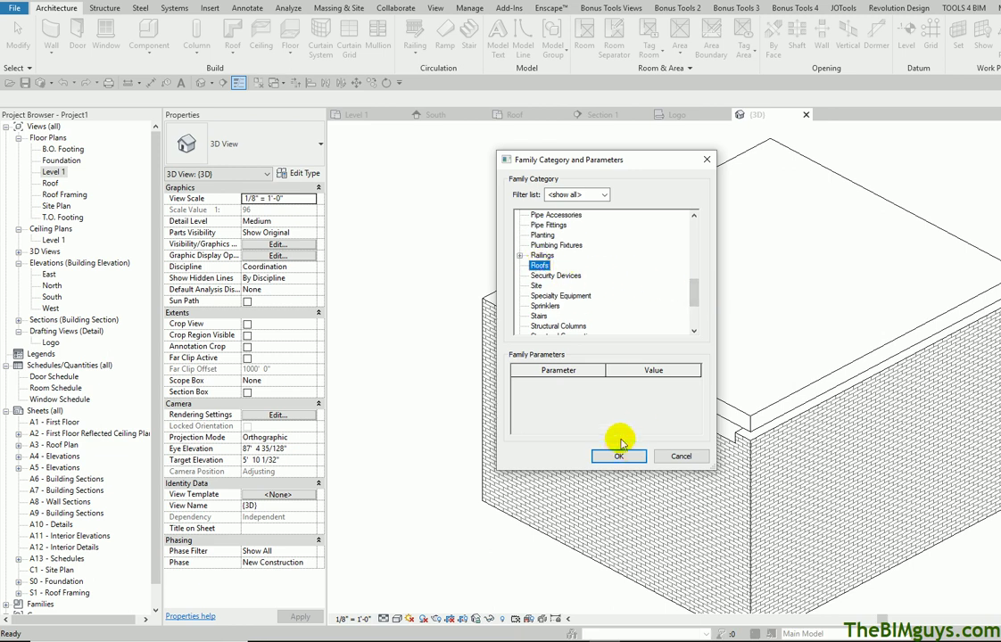
left_click(618, 458)
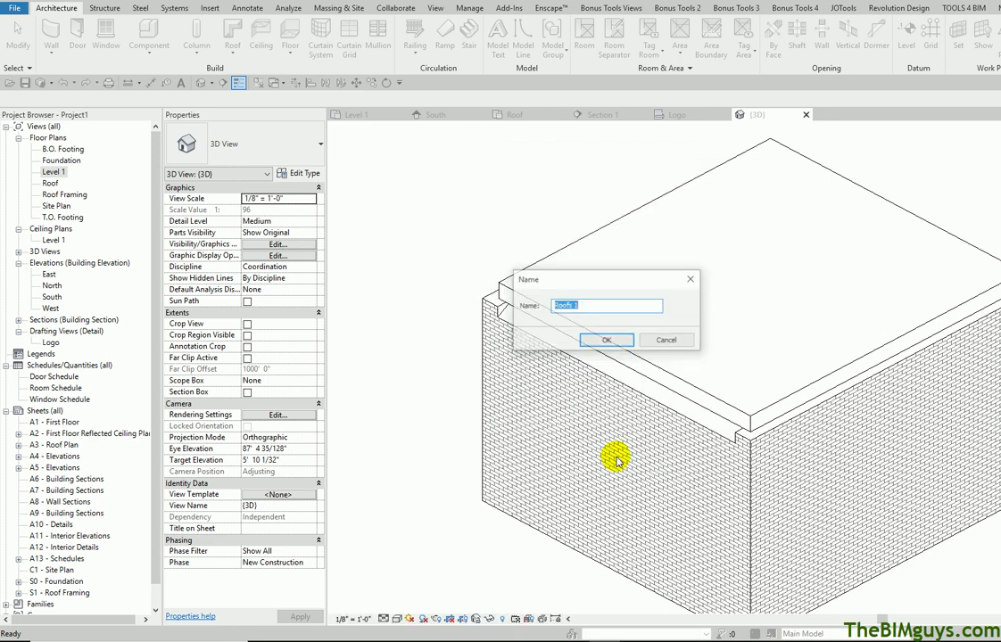
left_click(609, 339)
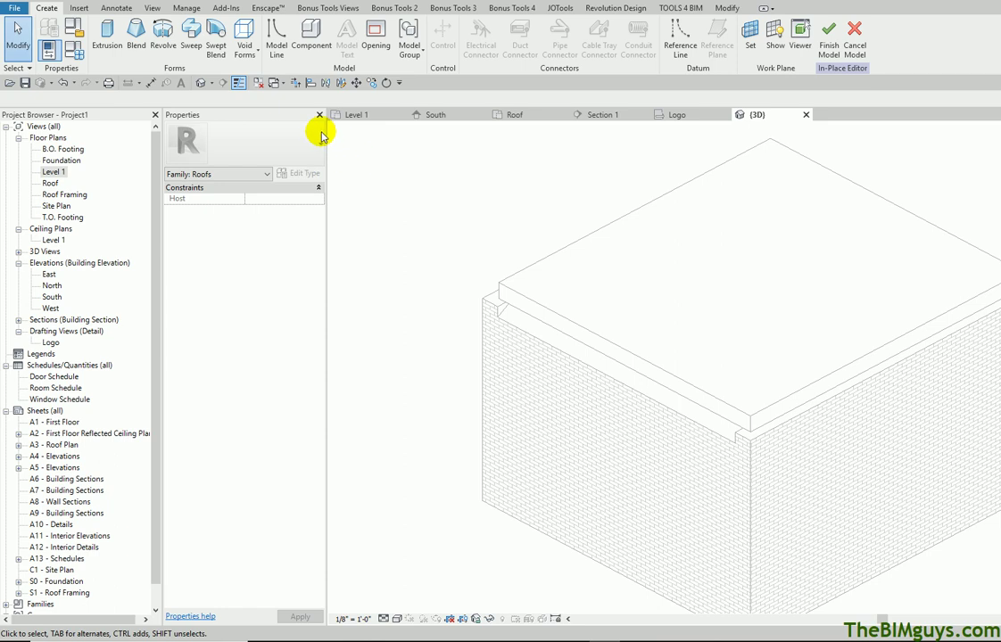
Create a void sweep whose picked path runs along the front, back, back-right and front-right slab edges
left_click(254, 57)
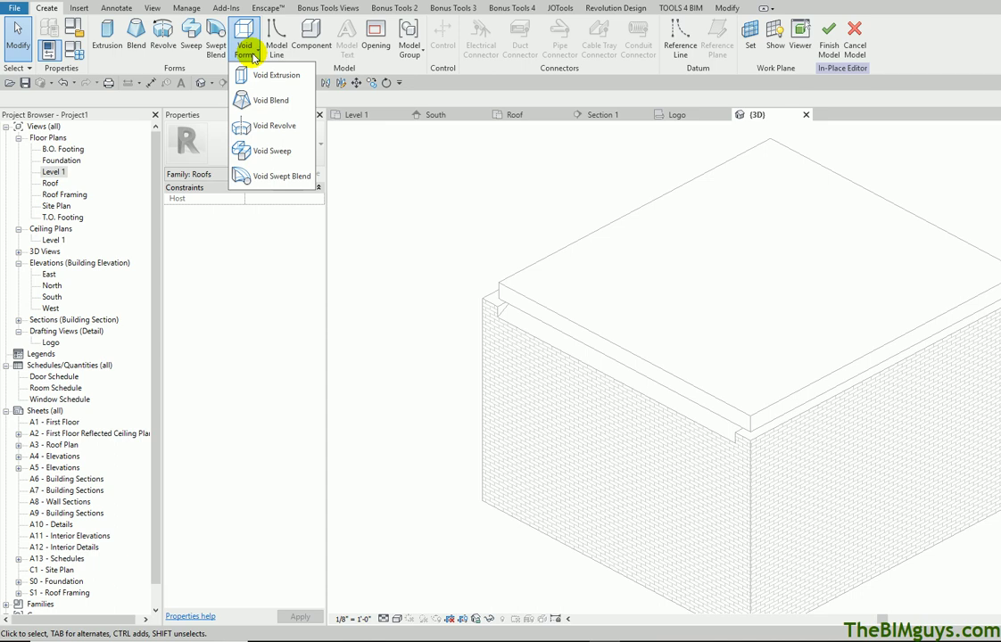
left_click(270, 151)
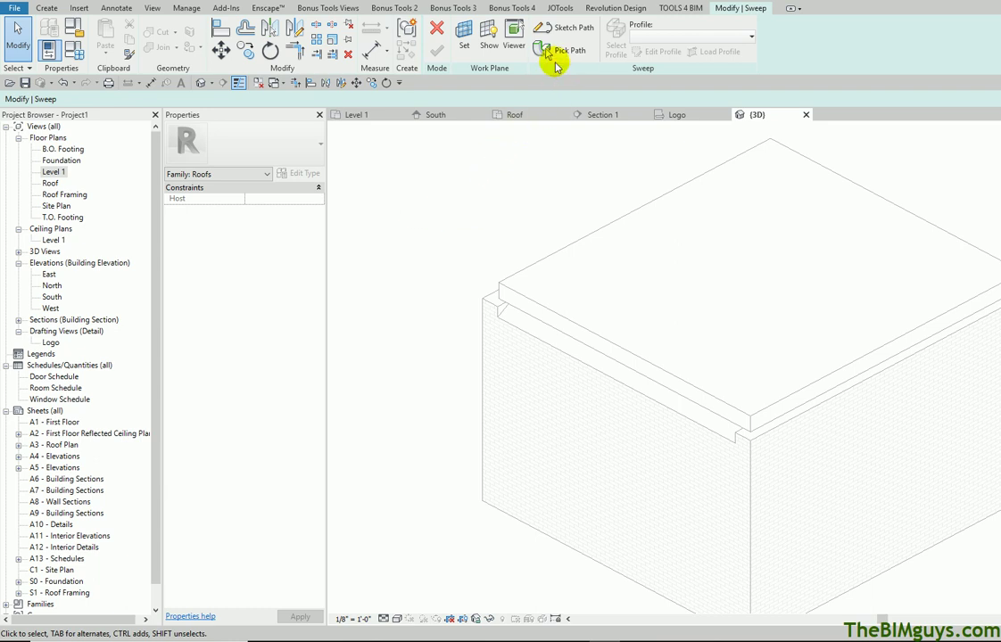
left_click(555, 55)
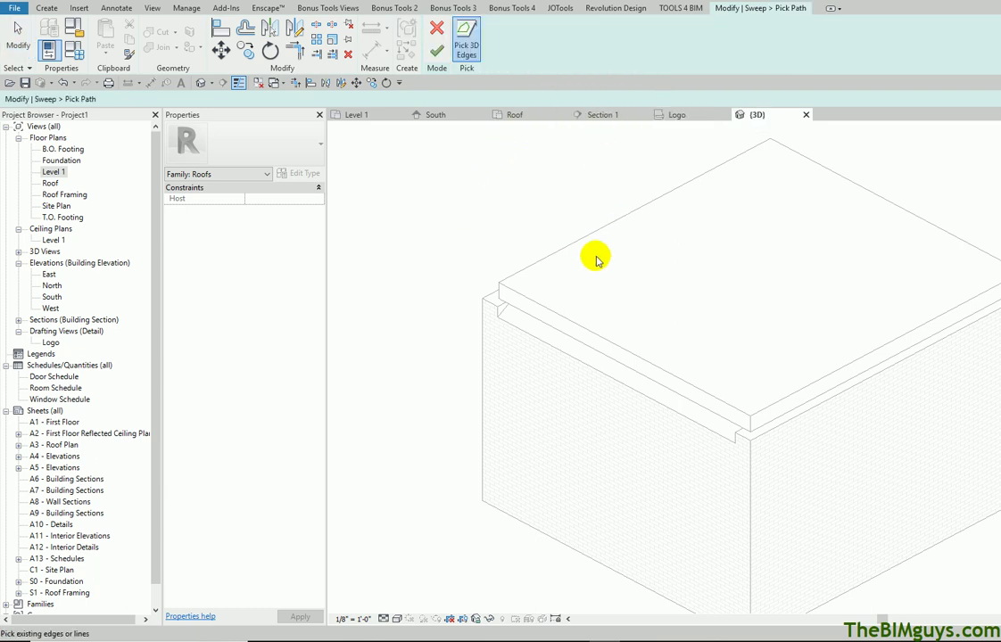
left_click(570, 321)
left_click(576, 244)
left_click(858, 189)
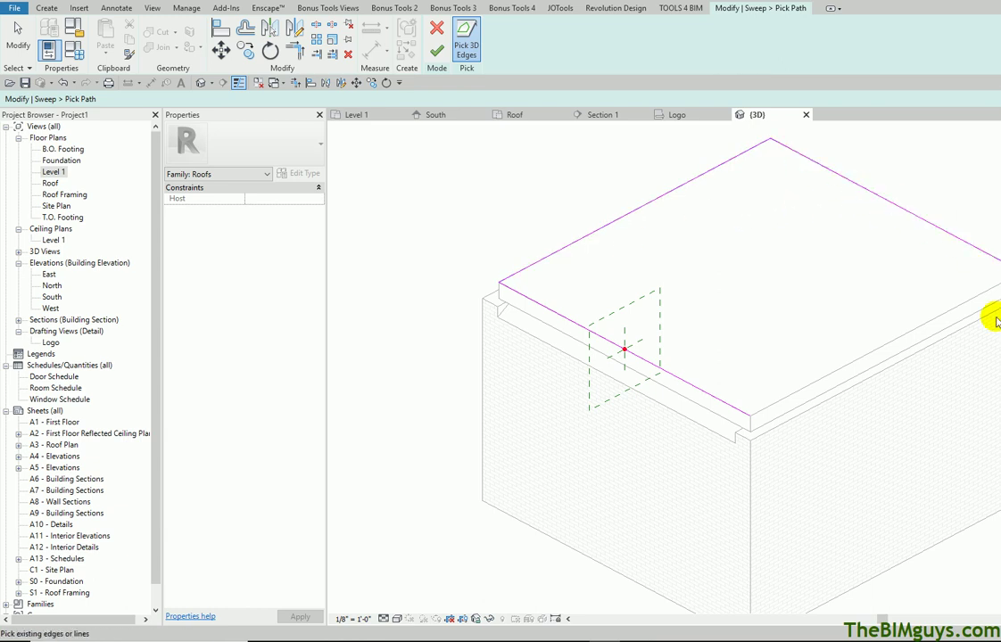
left_click(890, 337)
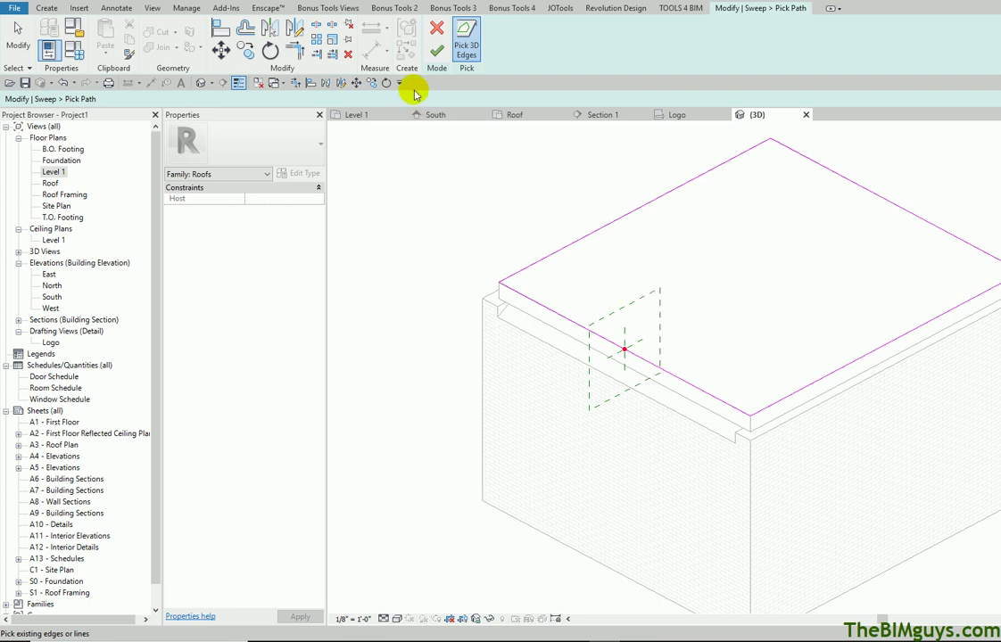
left_click(437, 54)
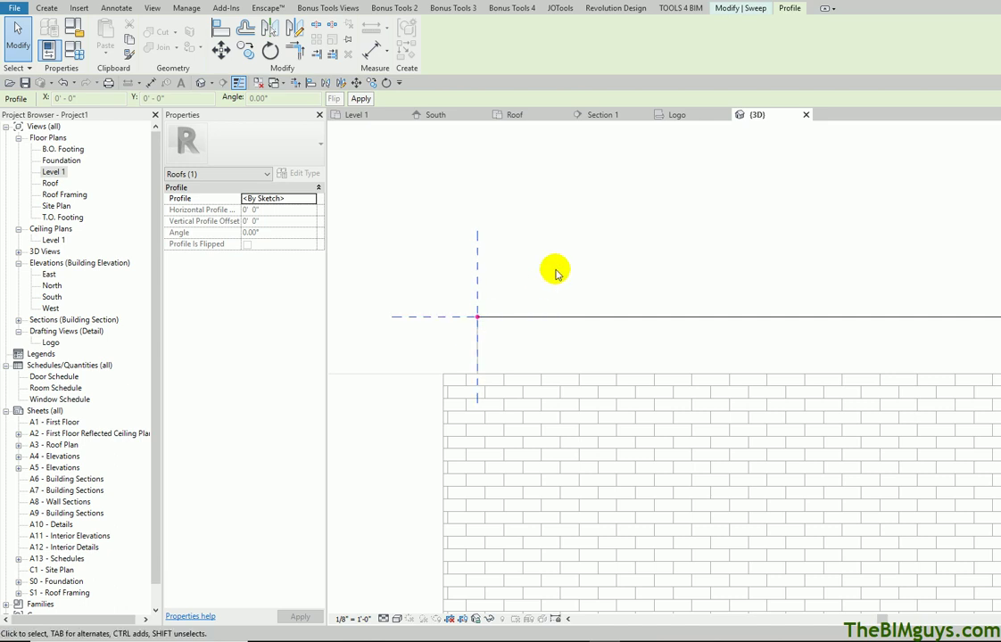
Open the West elevation, zoom to the slab's right end, and start editing the sweep profile
double_click(53, 171)
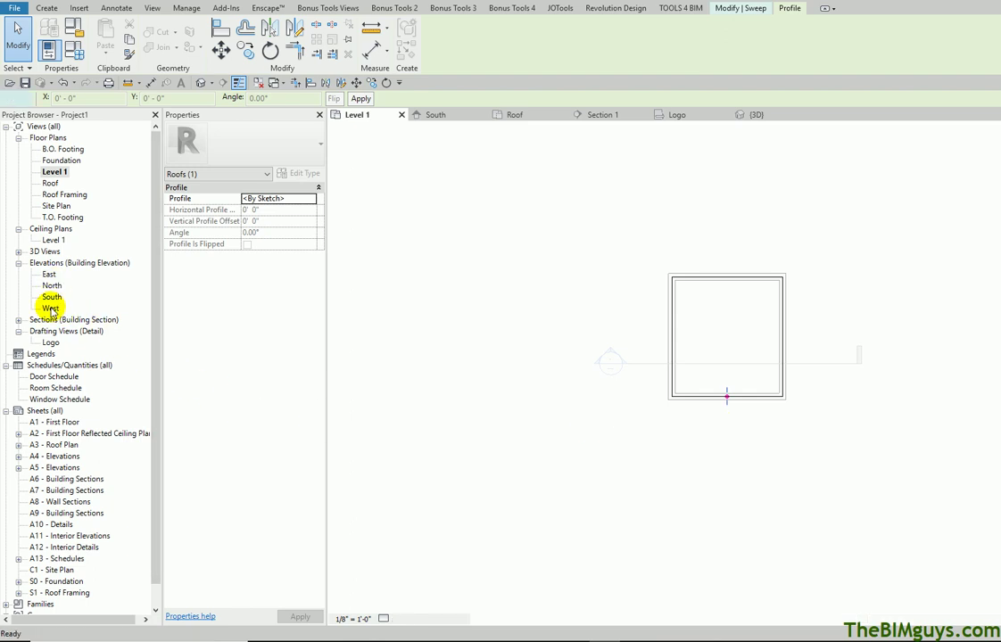
double_click(51, 309)
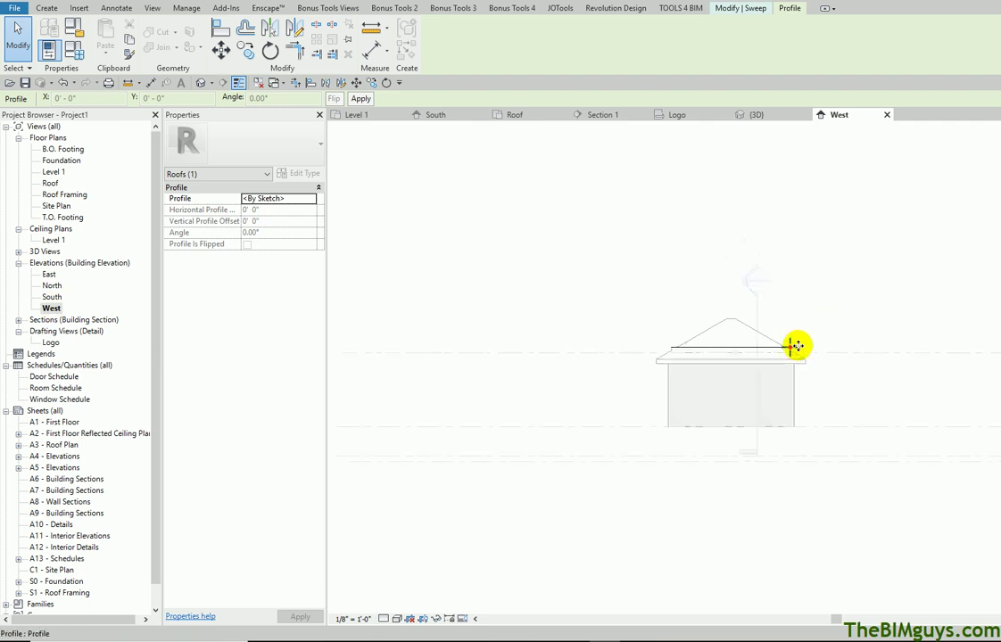
scroll(794, 345, "up", 8)
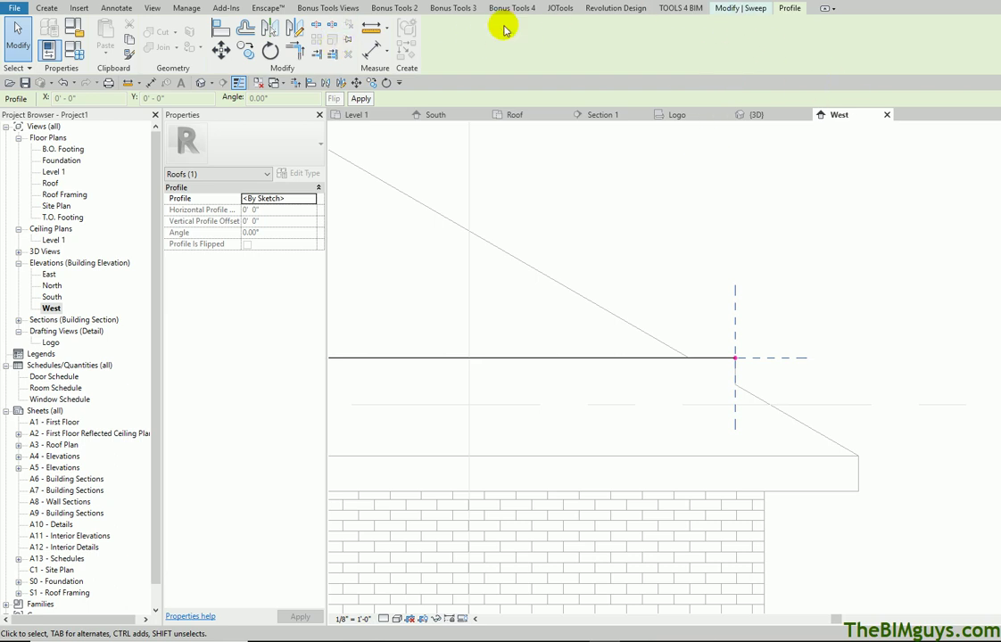
left_click(729, 9)
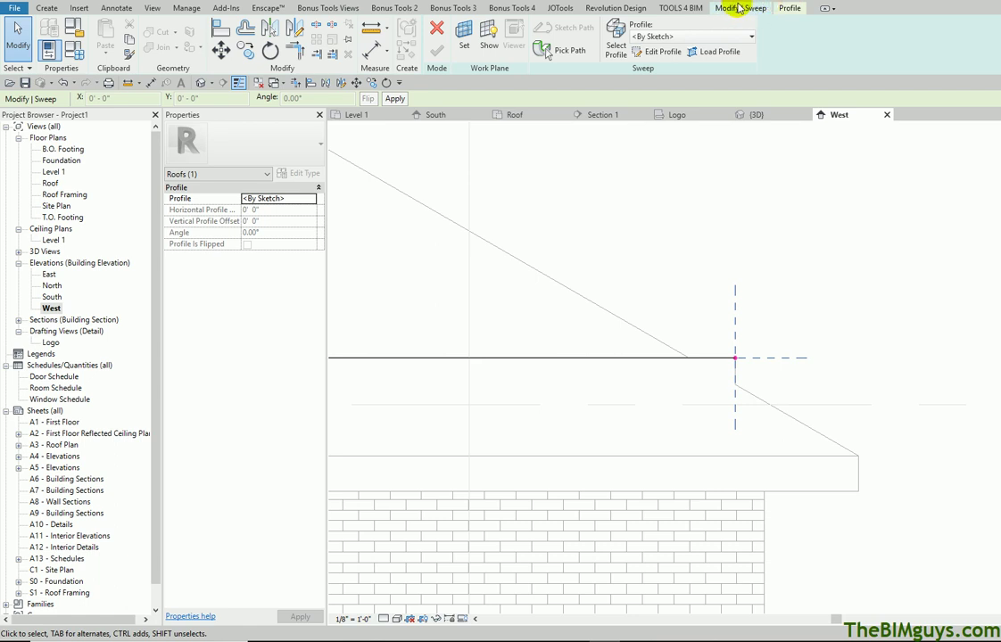
left_click(660, 52)
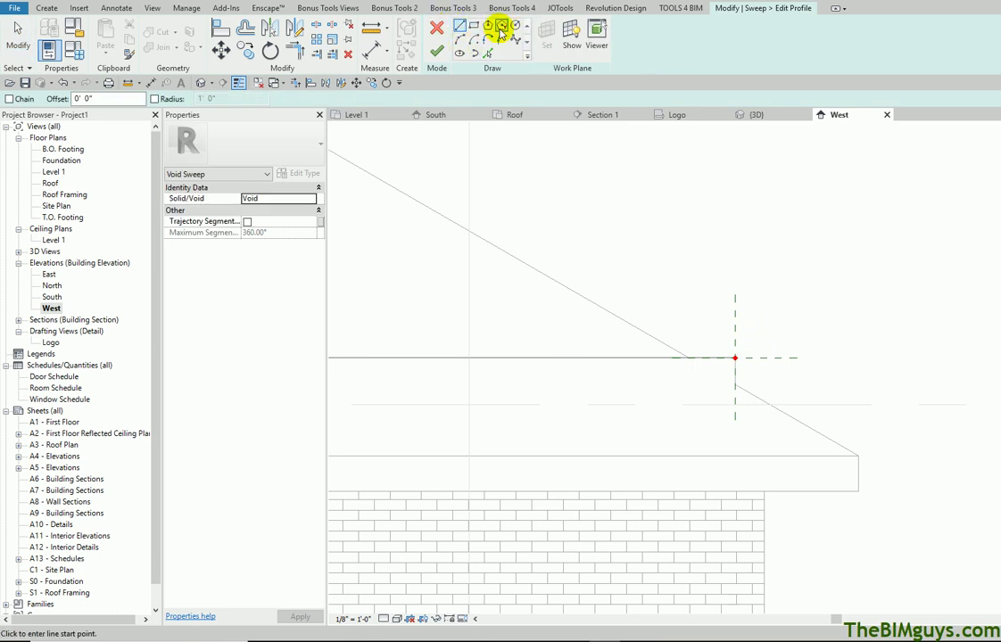
Sketch a triangular profile from a 1'-9" horizontal line, a diagonal and a vertical closing line
left_click(461, 27)
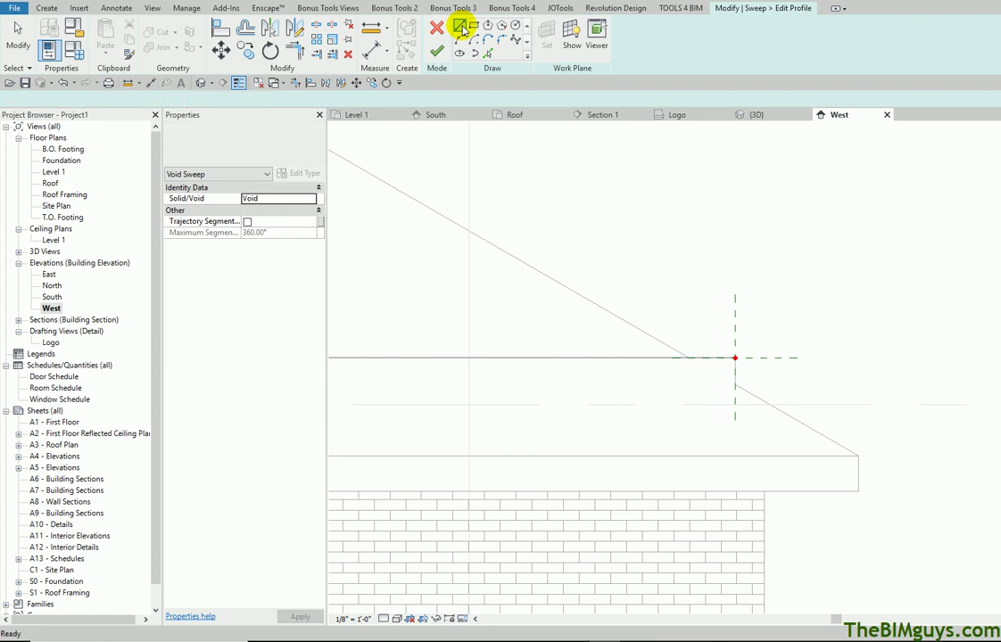
left_click(722, 357)
left_click(652, 357)
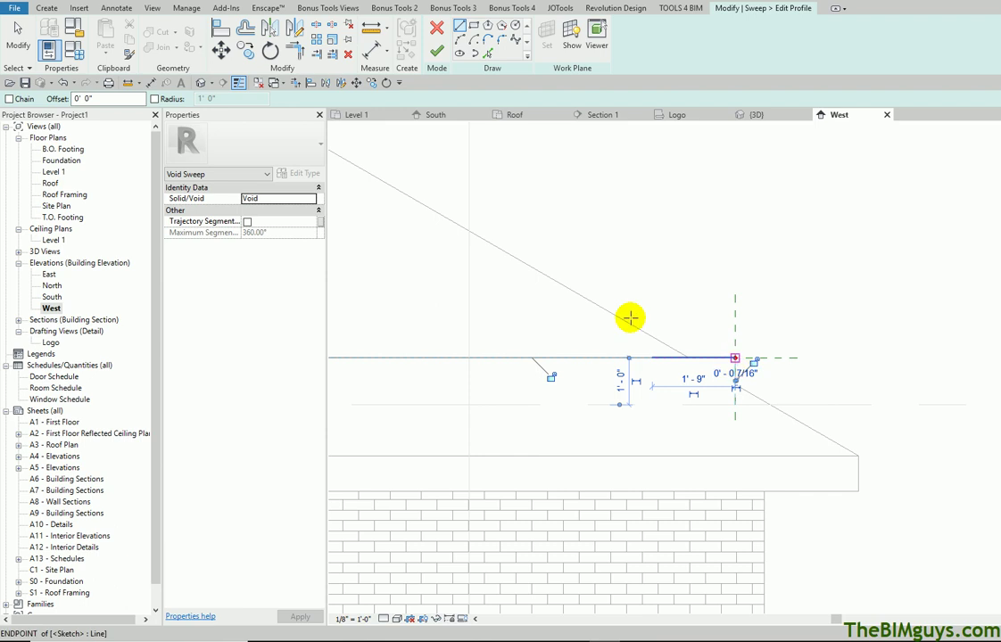
left_click(652, 358)
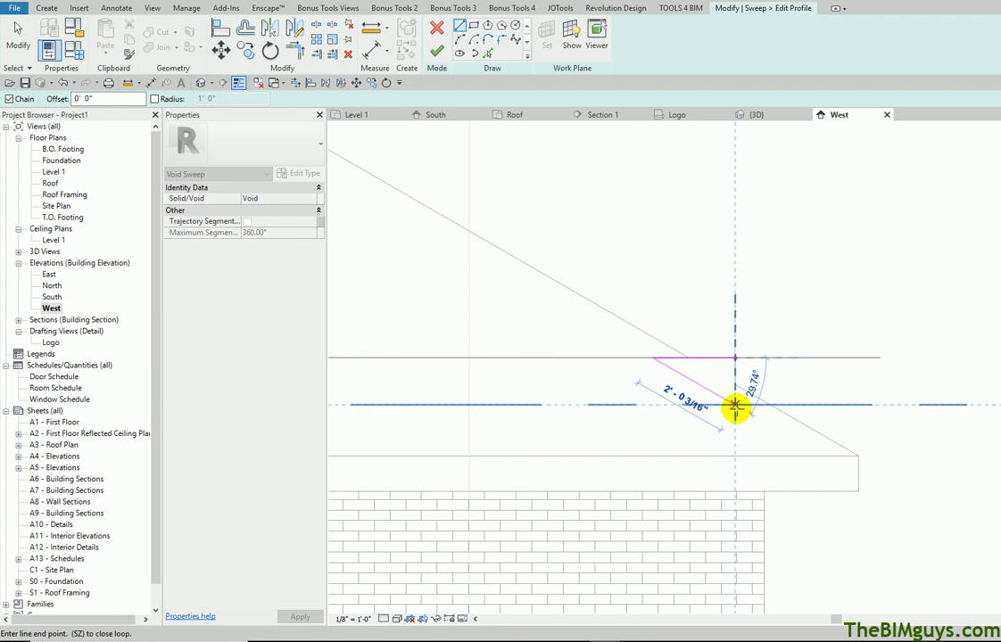
left_click(735, 404)
left_click(734, 357)
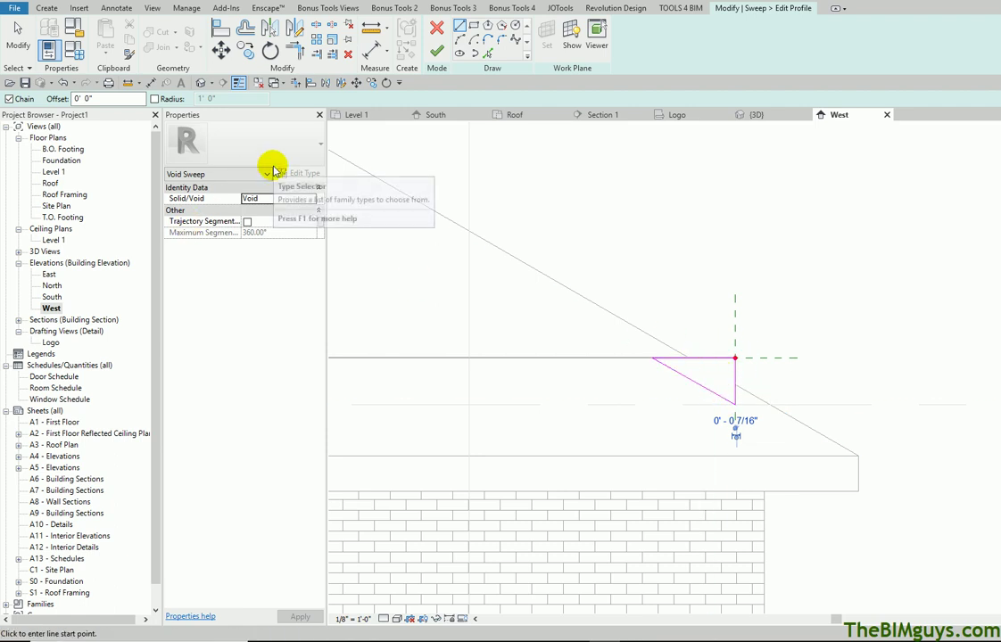
left_click(752, 114)
Complete the triangle's top edge, check it in 3D, and finish the profile sketch
left_click(505, 305)
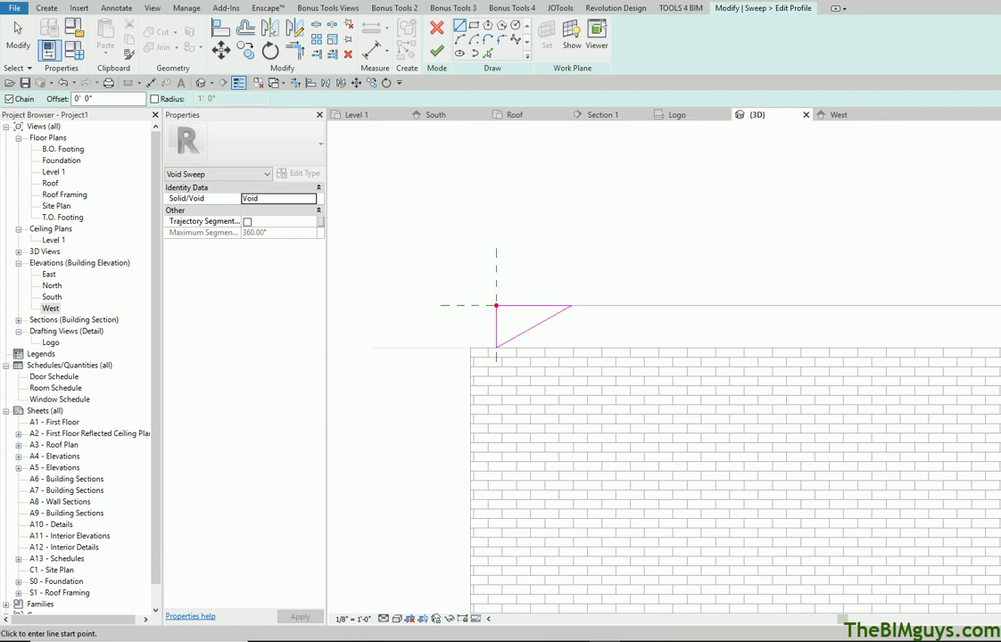
scroll(618, 272, "up", 3)
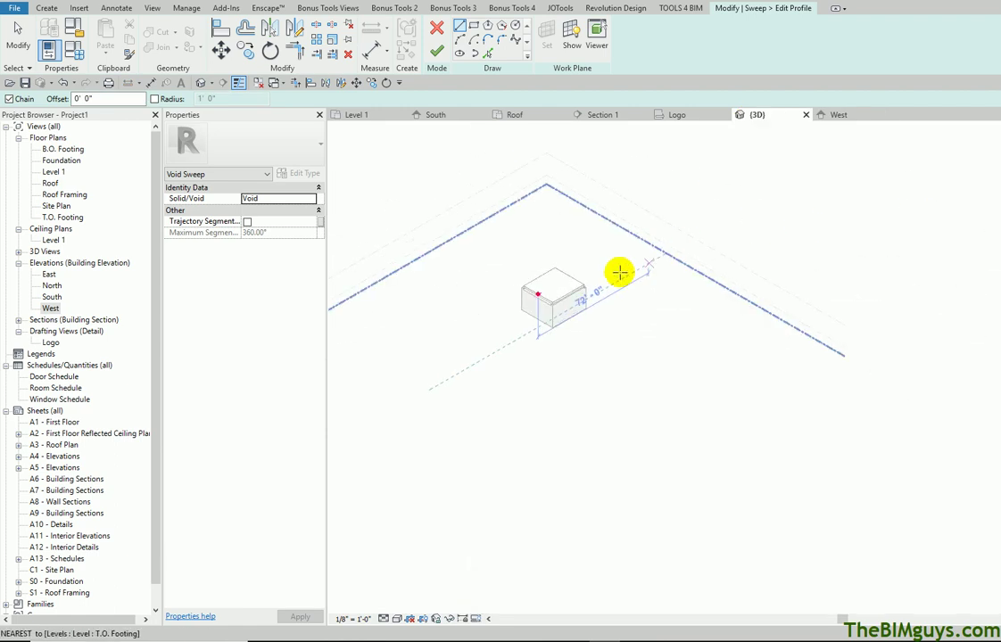
scroll(598, 290, "down", 3)
scroll(782, 350, "up", 2)
scroll(758, 346, "up", 4)
middle_click_drag(710, 335, 503, 410)
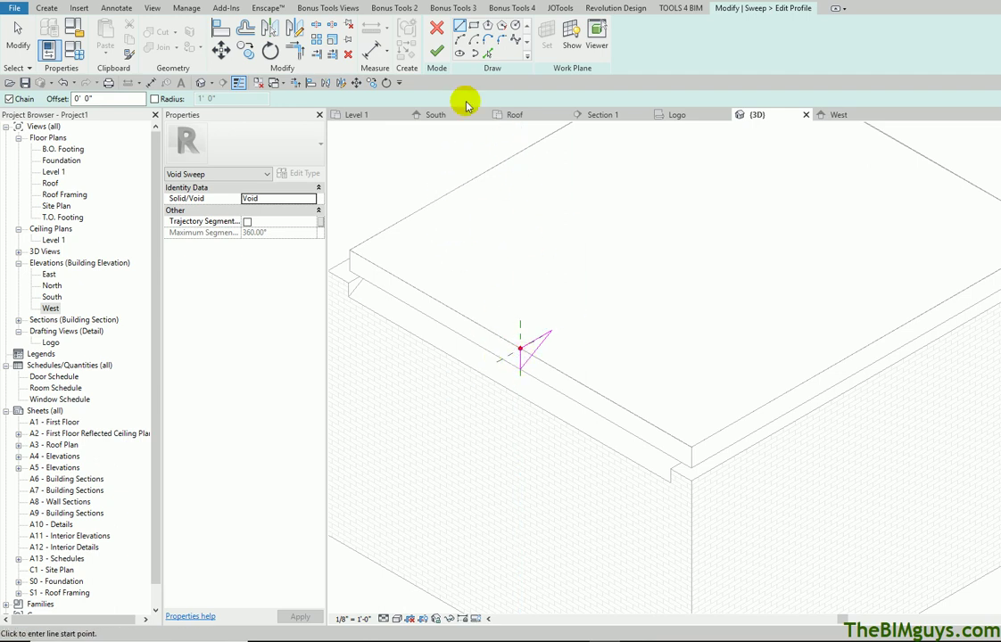
left_click(437, 57)
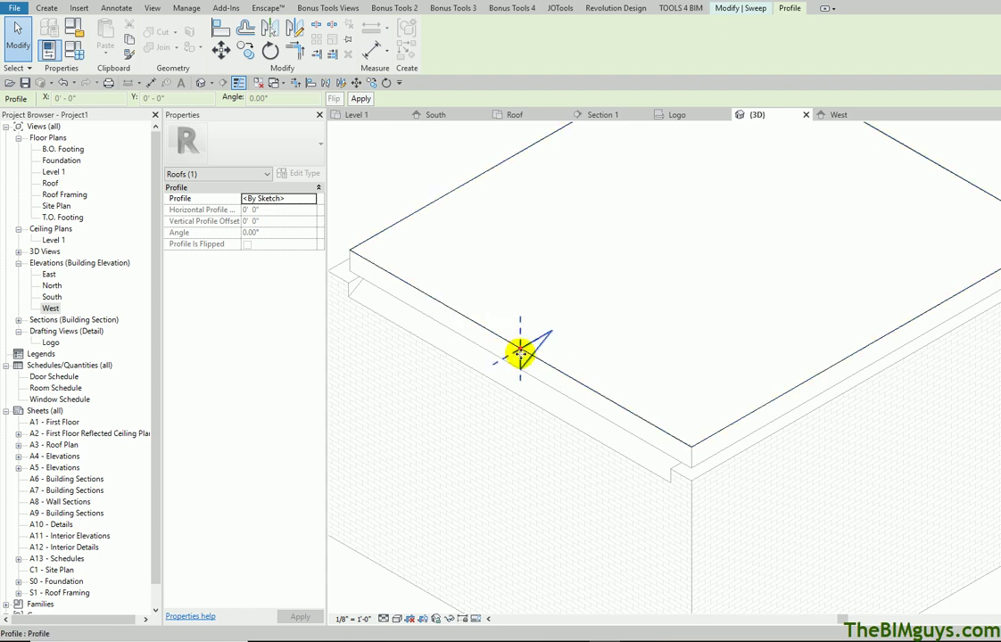
left_click(726, 9)
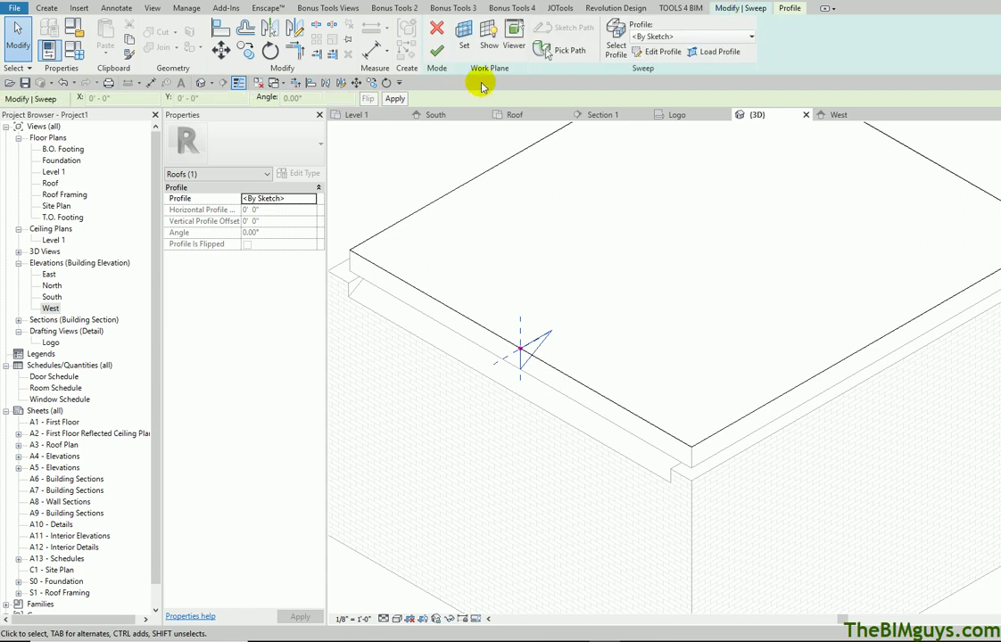
Finish the void sweep, try finishing the in-place model, and dismiss the resulting error
left_click(436, 50)
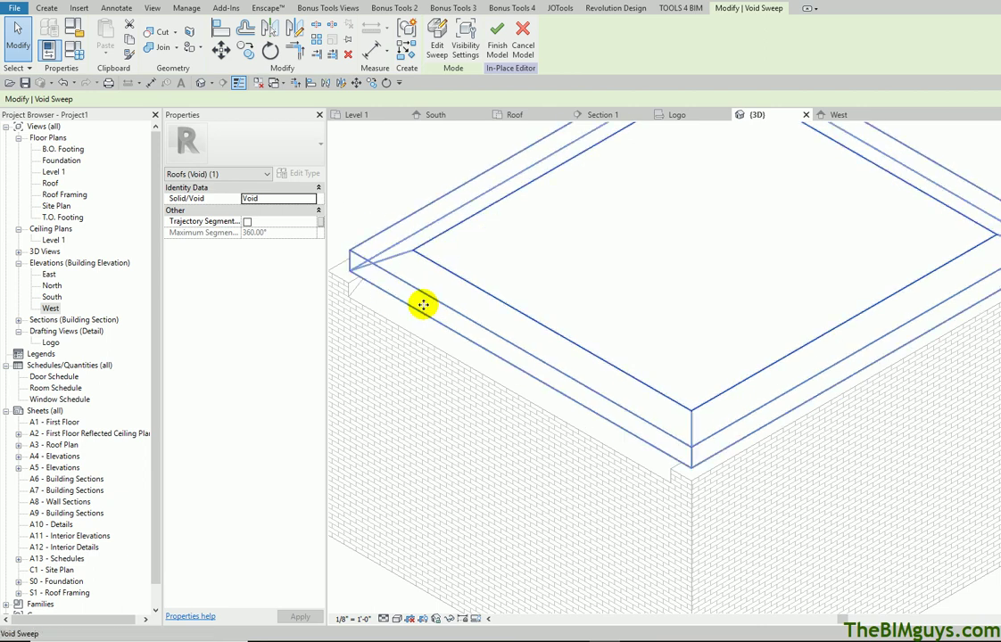
left_click(495, 40)
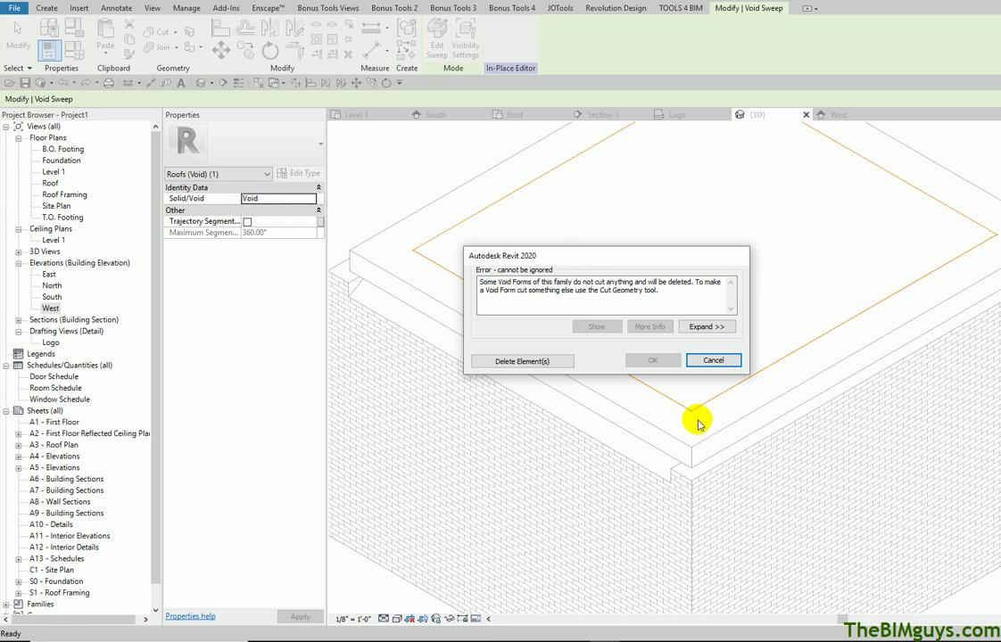
left_click(708, 362)
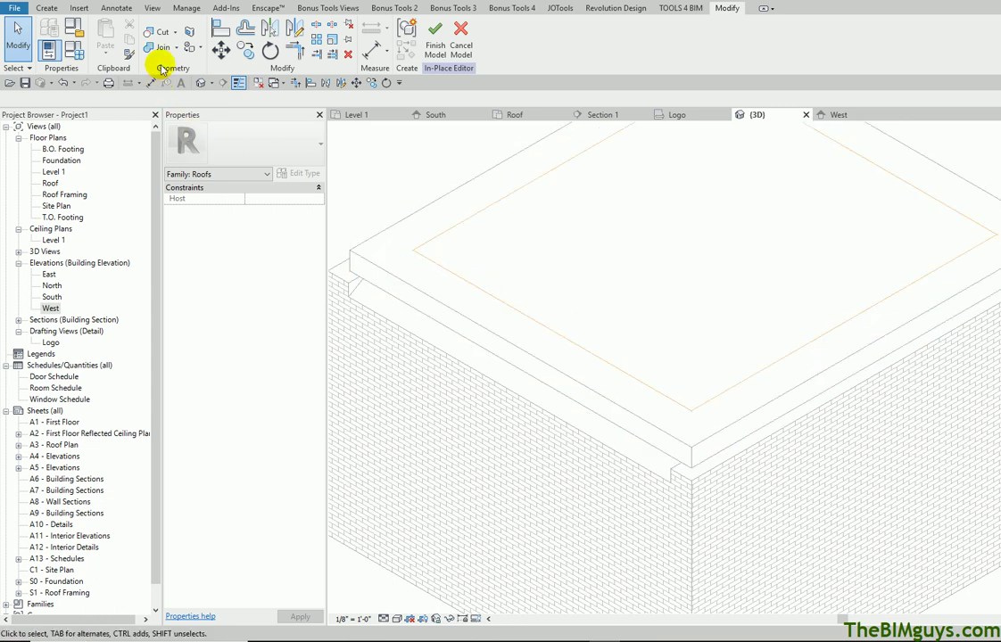
Cut the roof-level floor slab with the void sweep and finish the in-place model
left_click(157, 34)
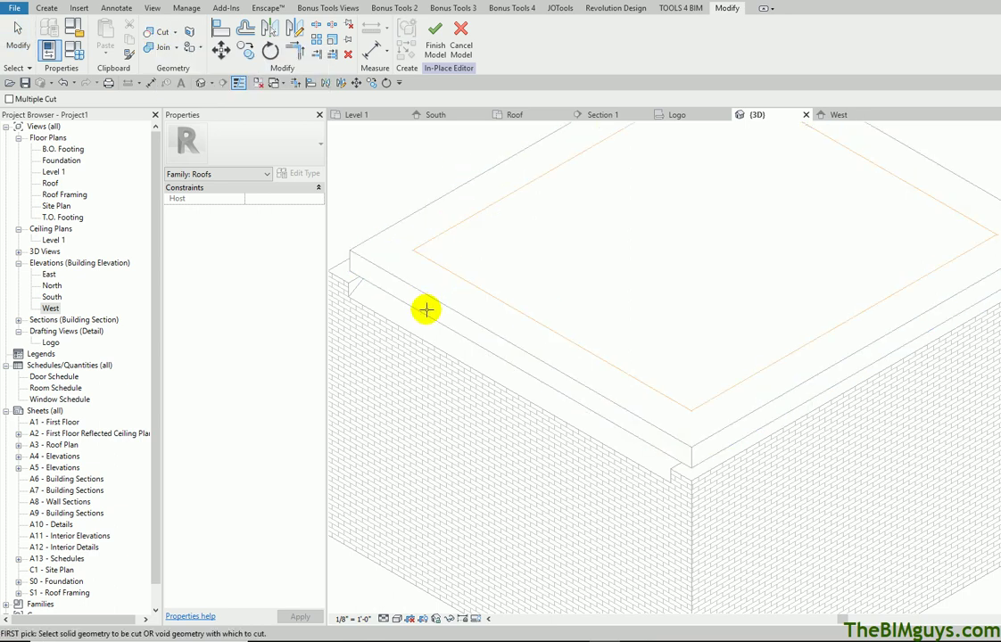
left_click(663, 430)
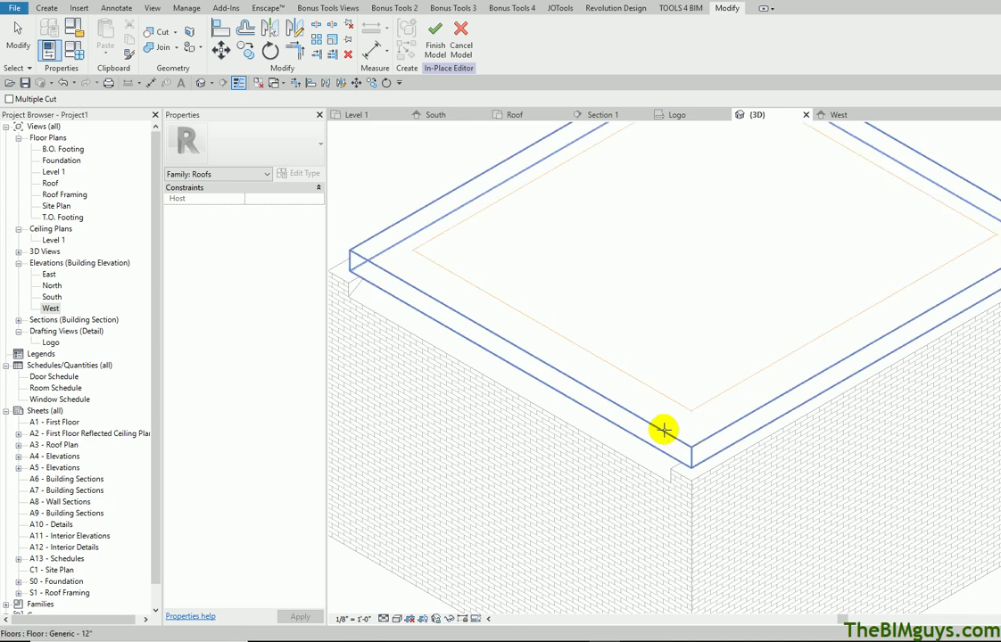
left_click(663, 431)
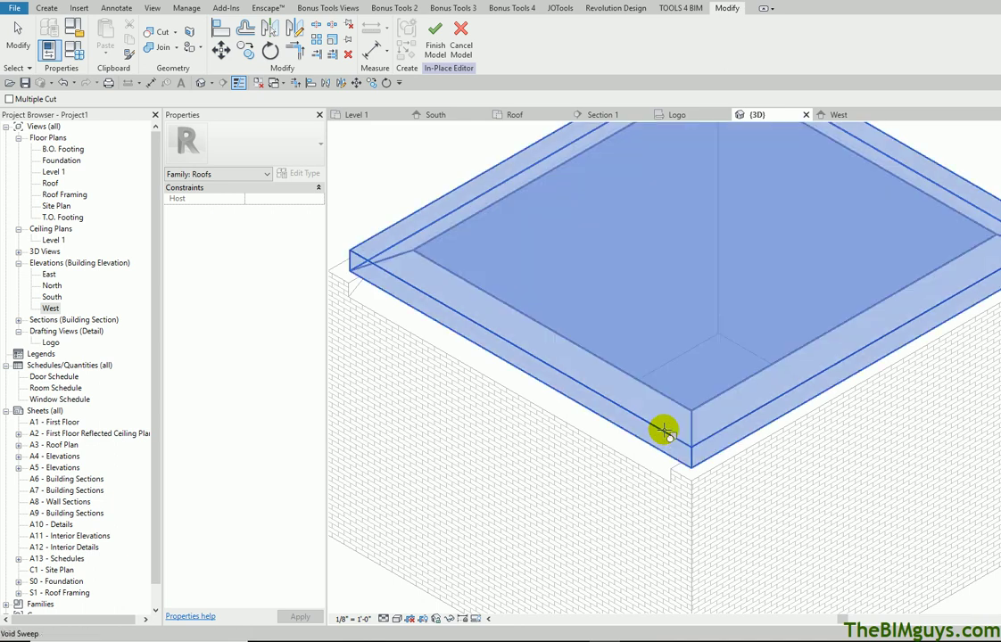
left_click(430, 296)
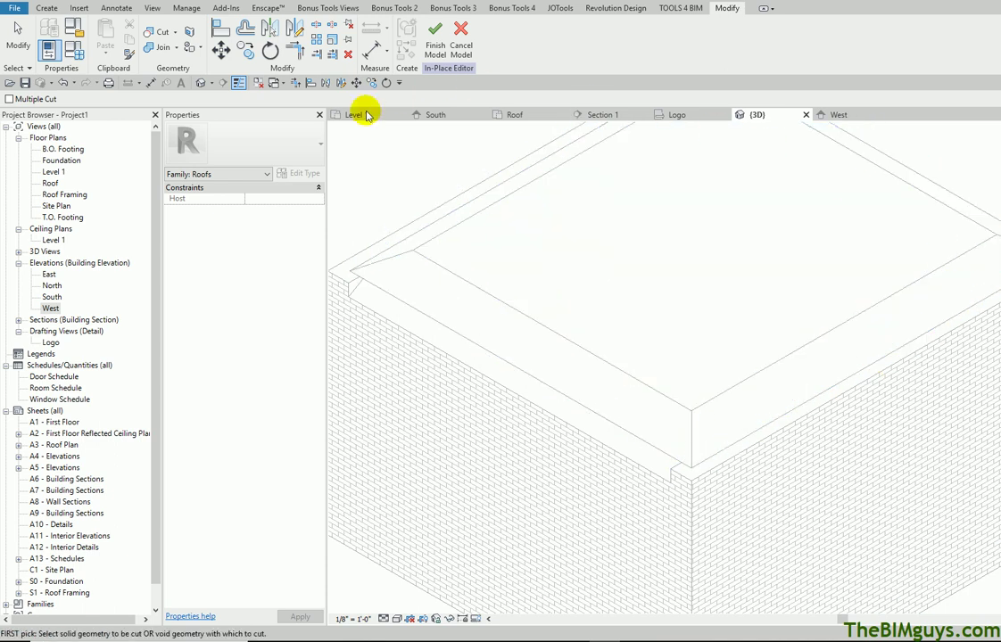
left_click(434, 52)
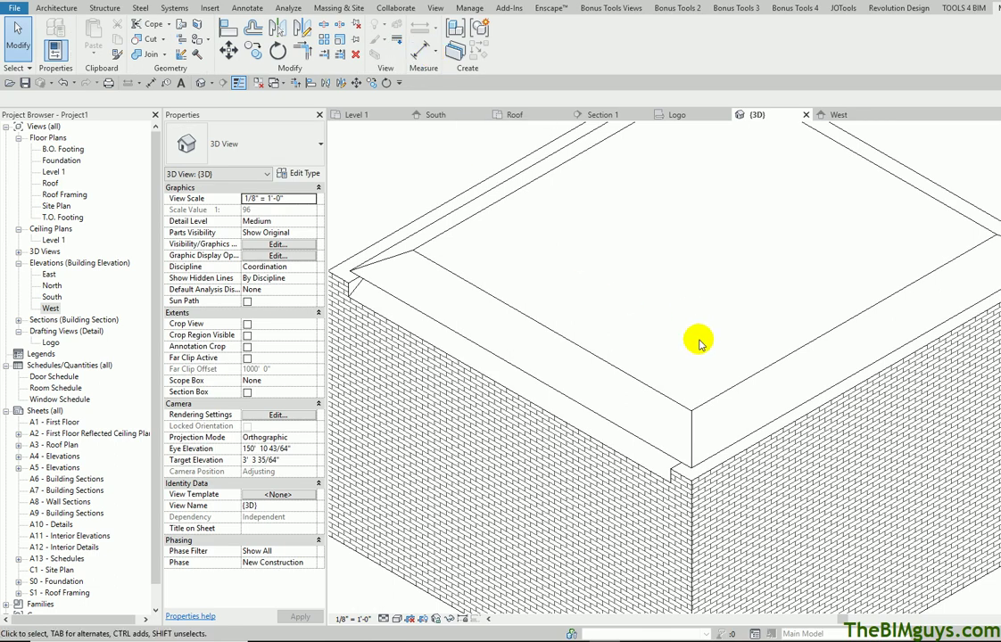
Drag the right and left end walls outward until the building length reads 29'-0"
left_click(836, 528)
left_click_drag(827, 523, 802, 441)
left_click(542, 492)
left_click_drag(547, 505, 423, 551)
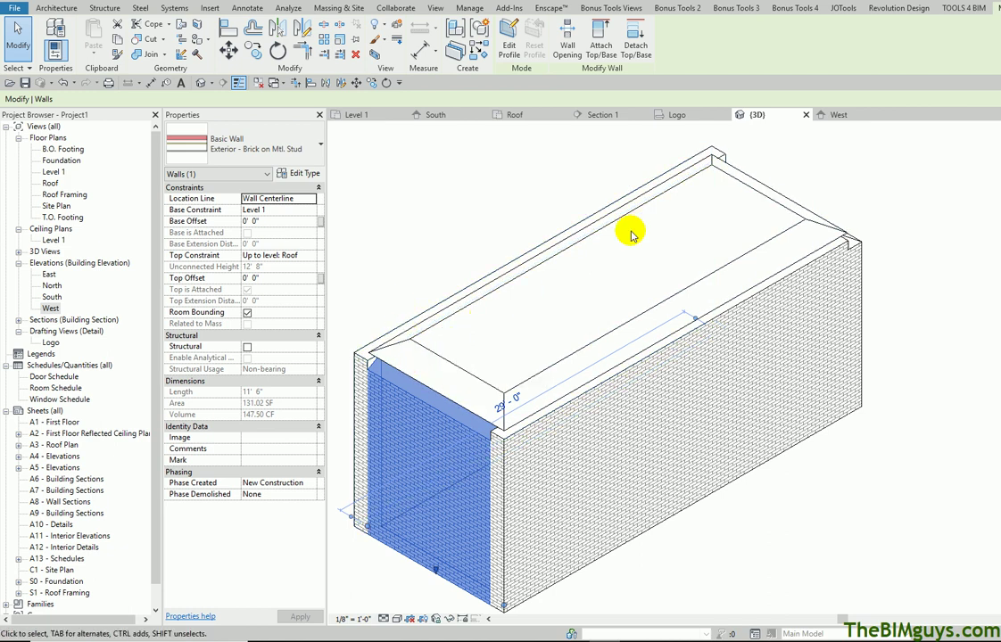
Re-finish the roof-level slab's boundary so it spans the longer walls, leaving the walls unattached
left_click(537, 373)
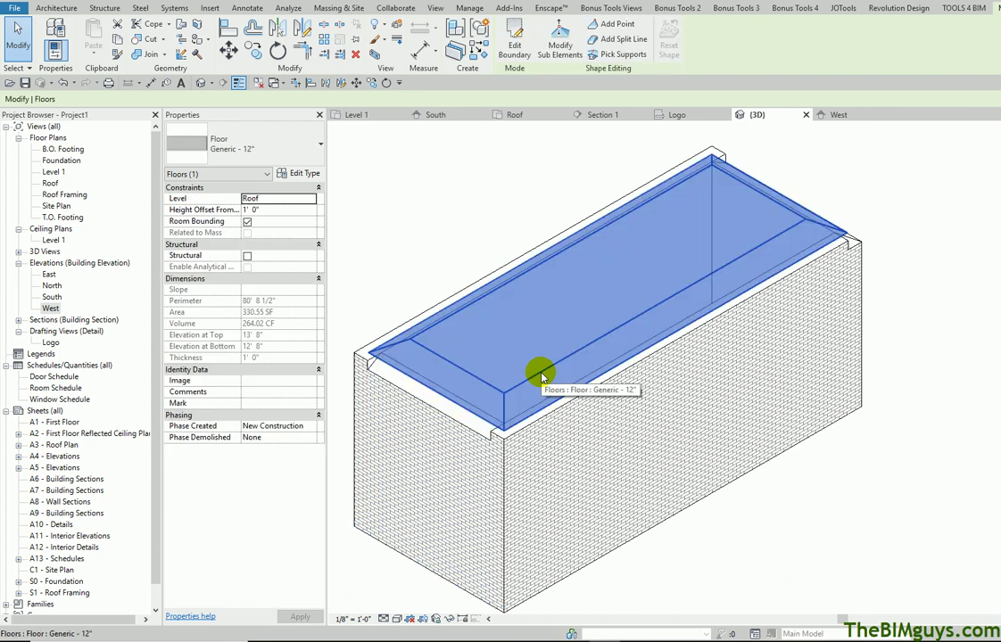
left_click(514, 44)
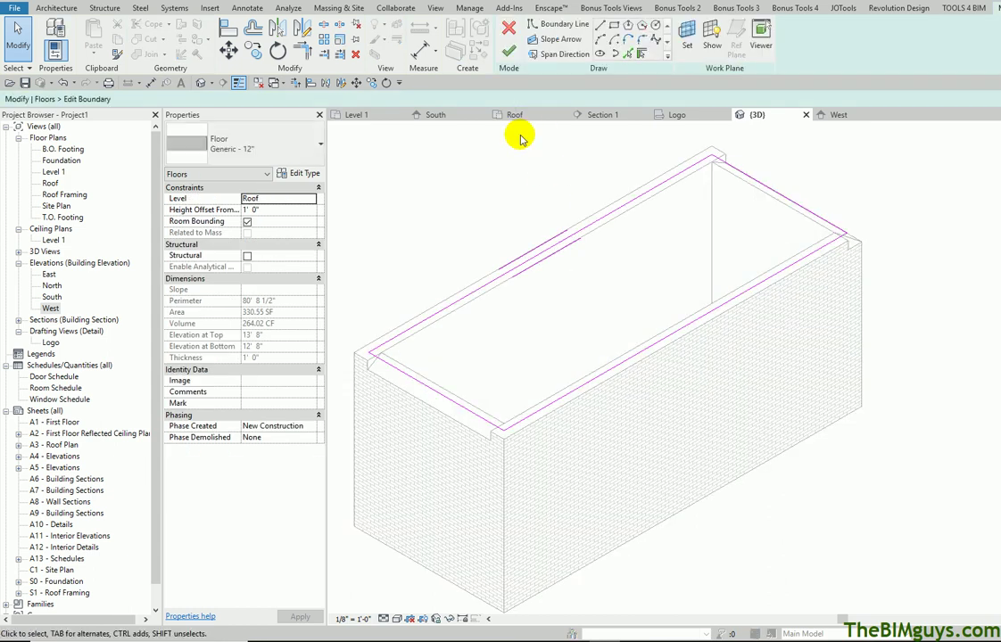
left_click(507, 51)
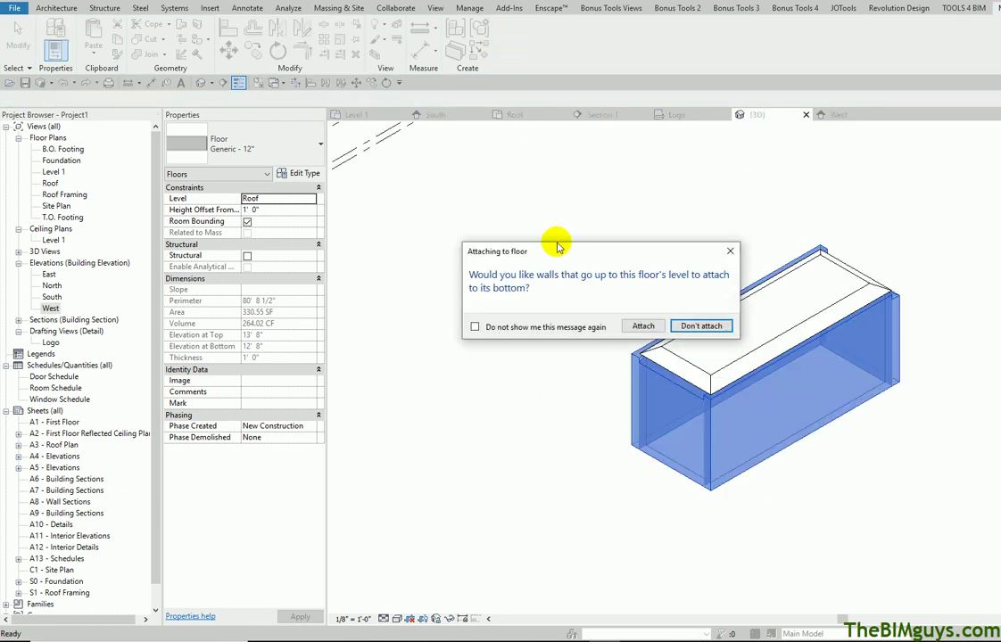
left_click(701, 326)
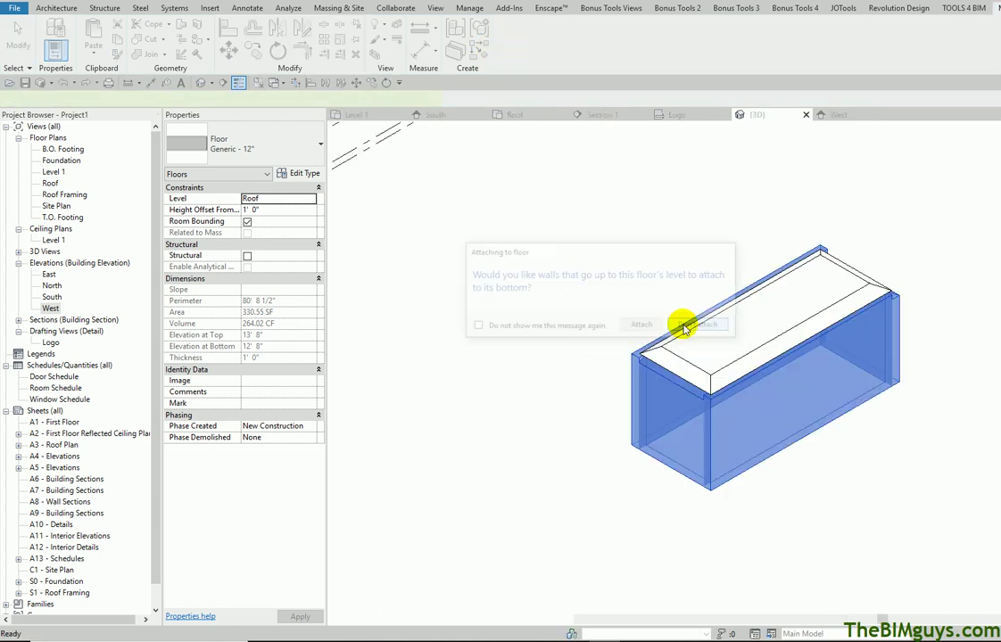
left_click(954, 357)
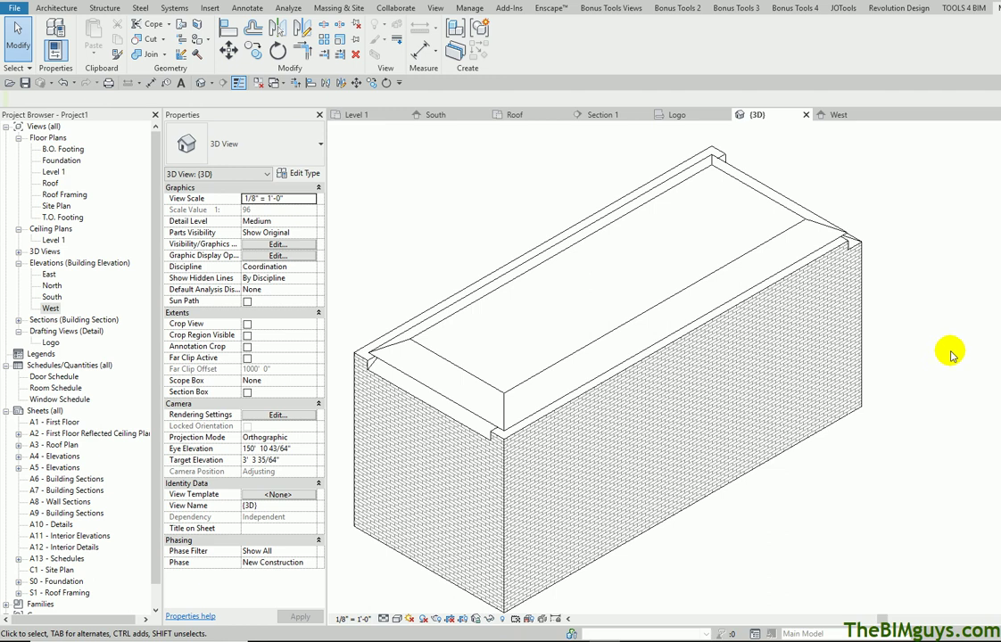
Undo the wall lengthening, slab cut and void sweep back to the original hip-roof house
middle_click_drag(891, 426, 953, 439)
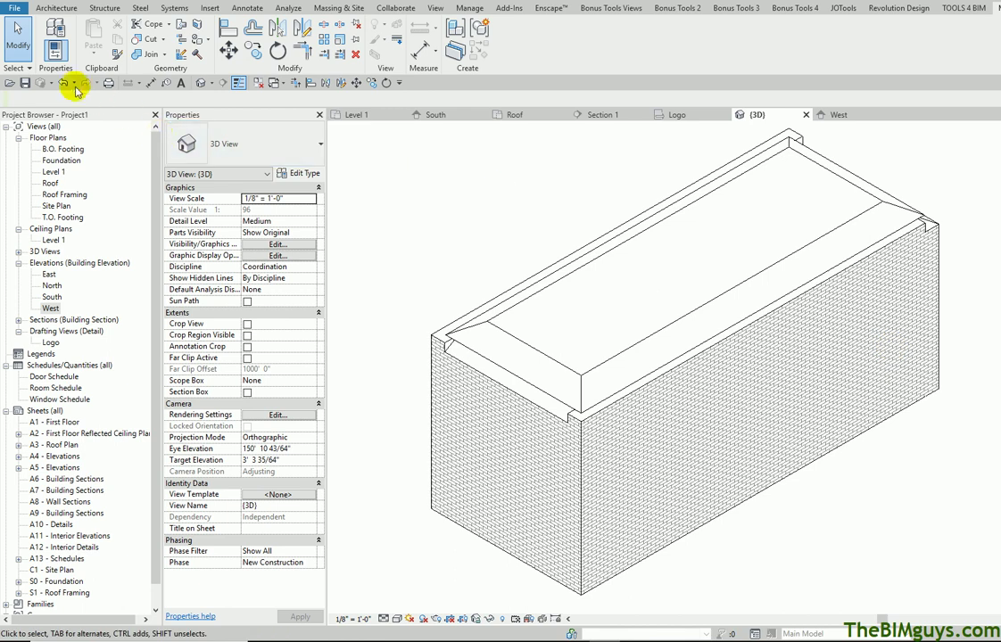
left_click(62, 83)
left_click(62, 83)
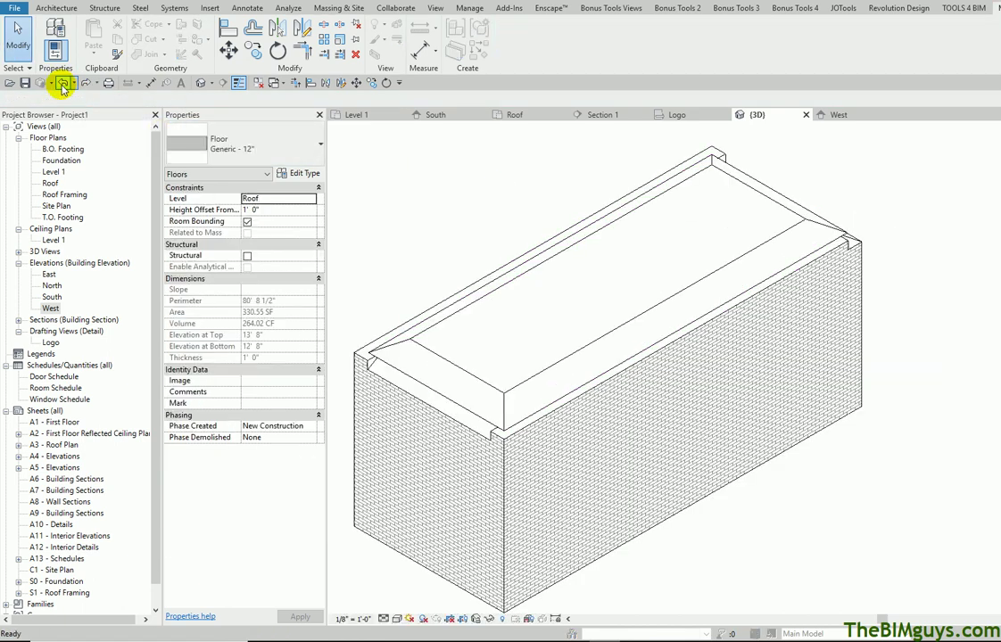
left_click(62, 83)
left_click(62, 83)
left_click(63, 83)
left_click(63, 83)
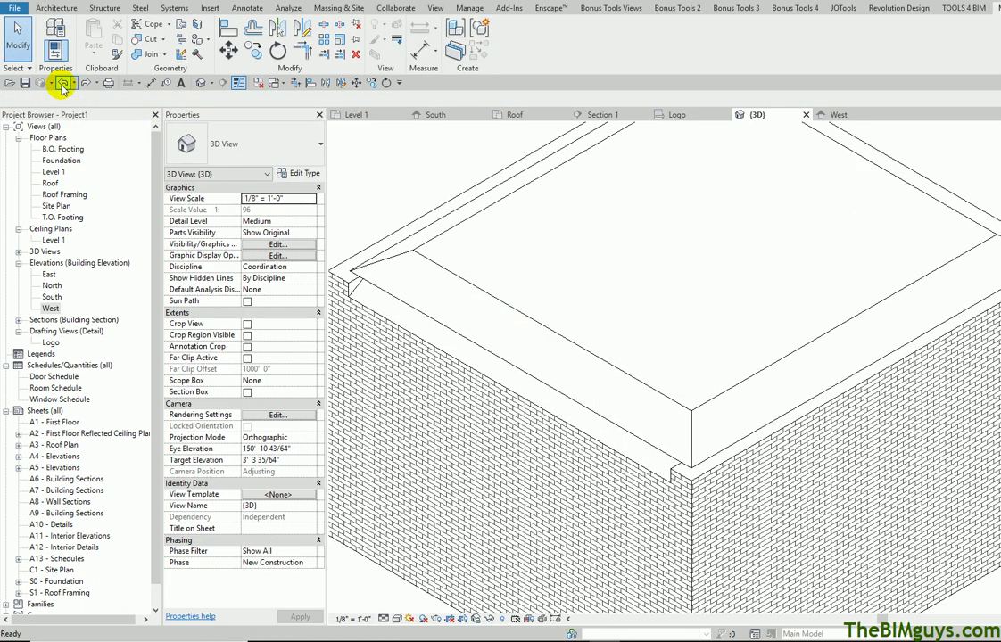
left_click(62, 83)
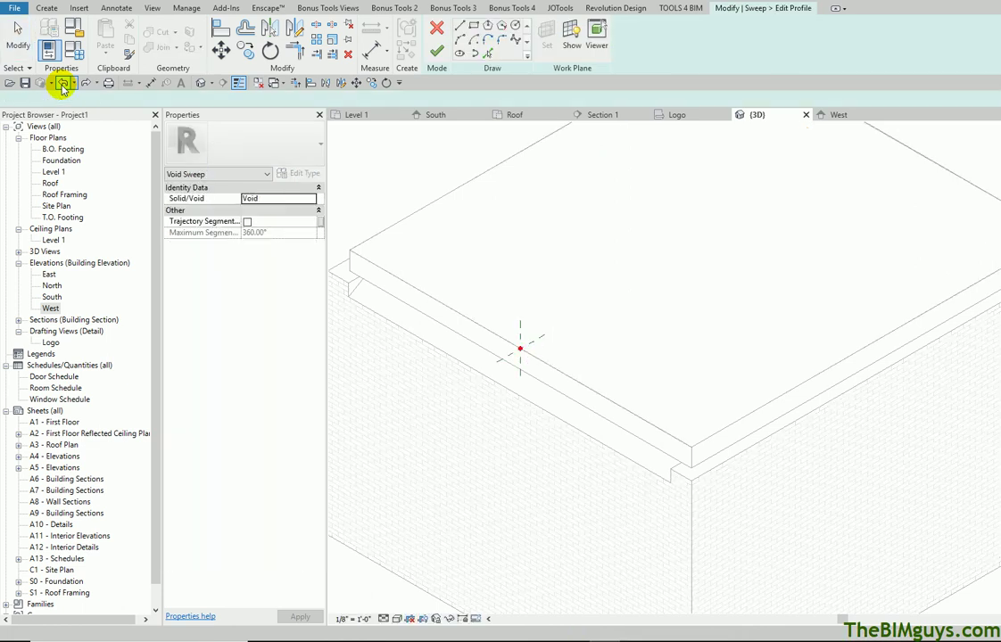
left_click(63, 83)
left_click(63, 83)
left_click(62, 83)
left_click(63, 83)
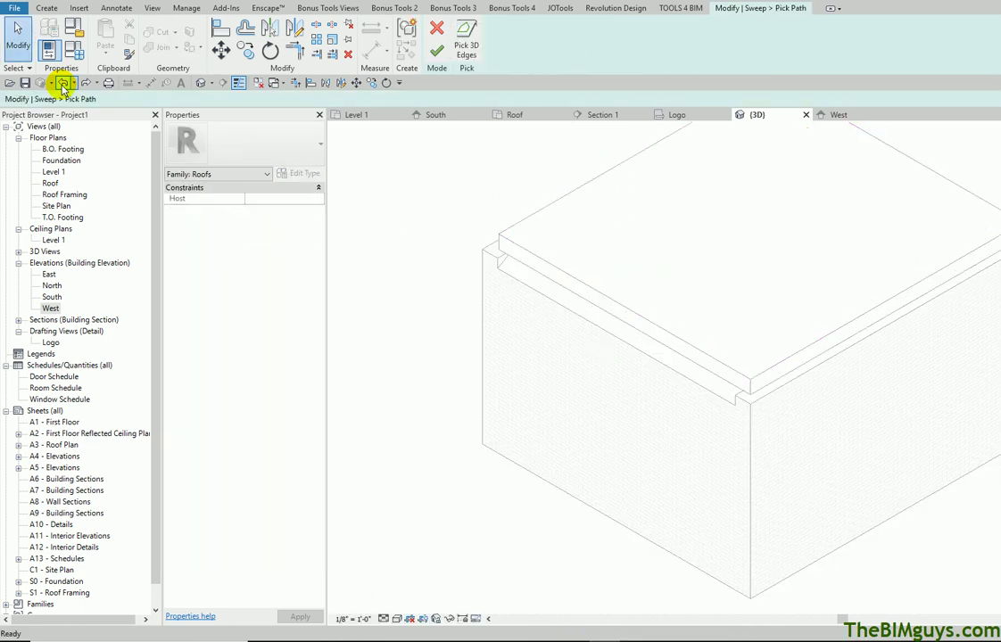
left_click(63, 83)
left_click(62, 83)
left_click(62, 83)
left_click(63, 83)
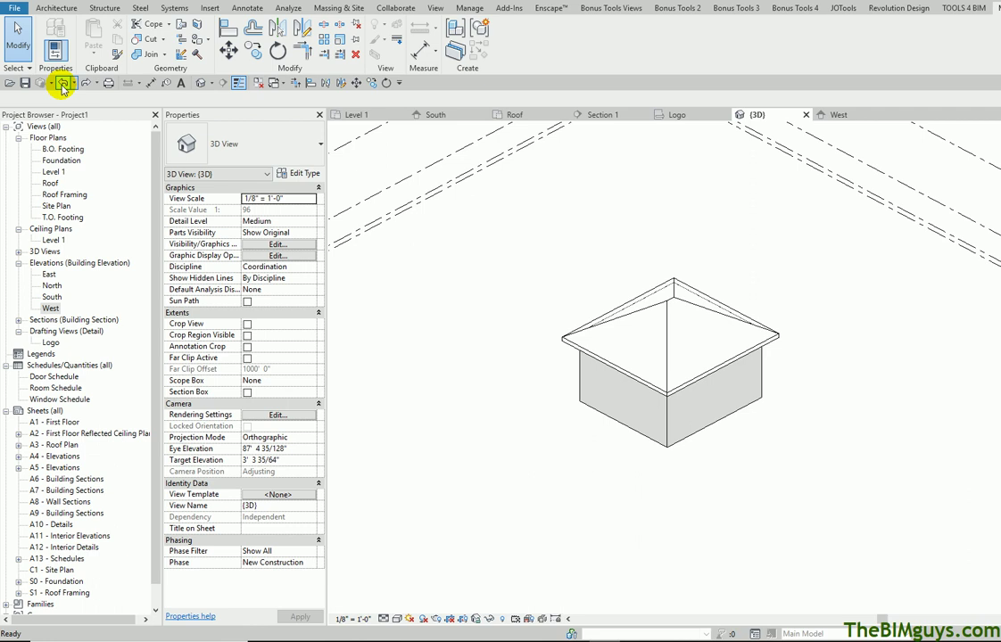
Hide the hip roof in the 3D view with Hide in View > Elements
left_click(662, 305)
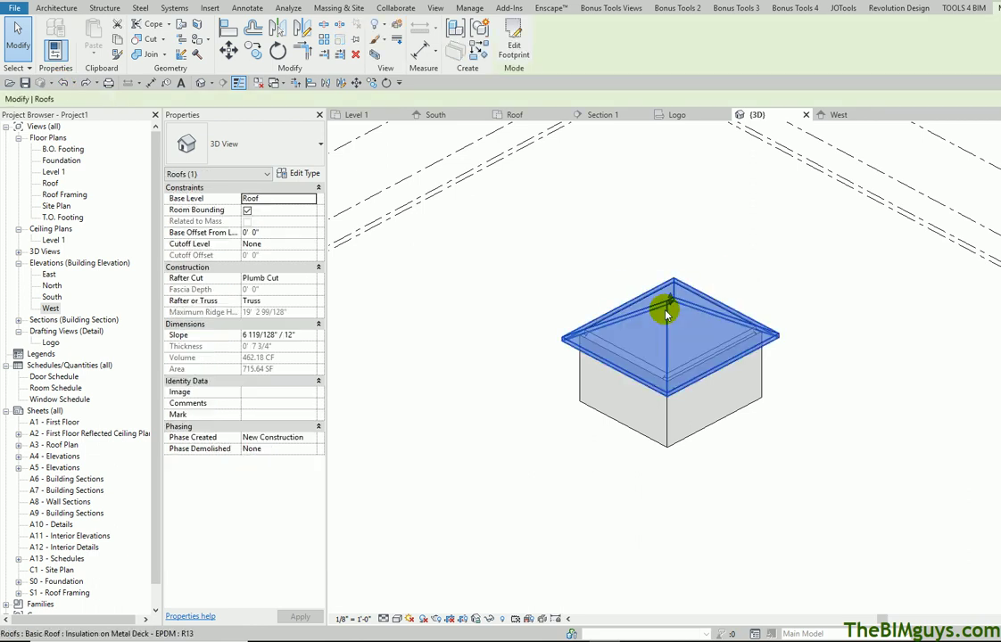
right_click(666, 312)
mouse_move(807, 368)
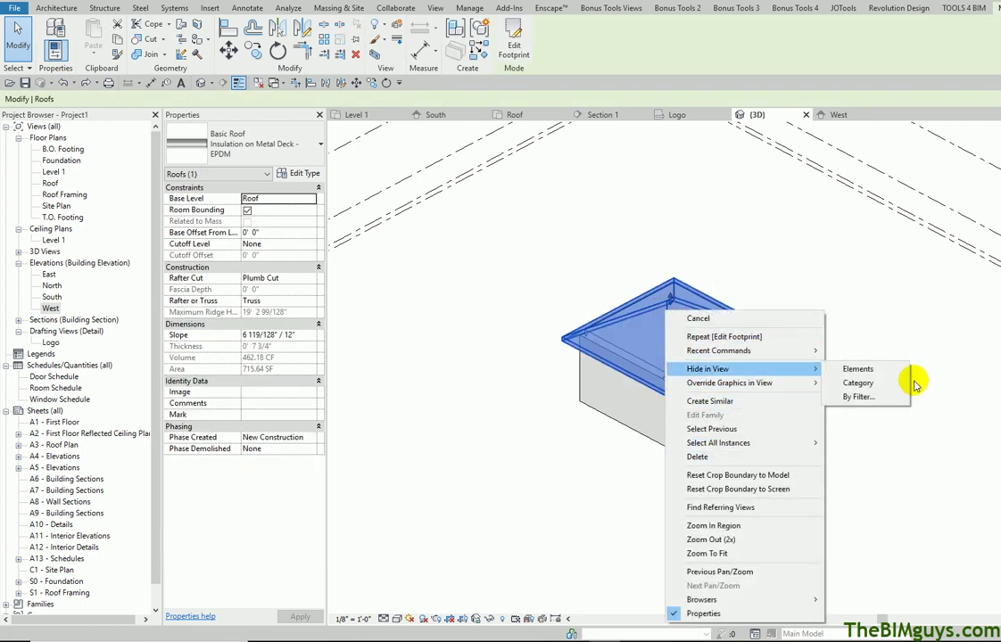
left_click(880, 373)
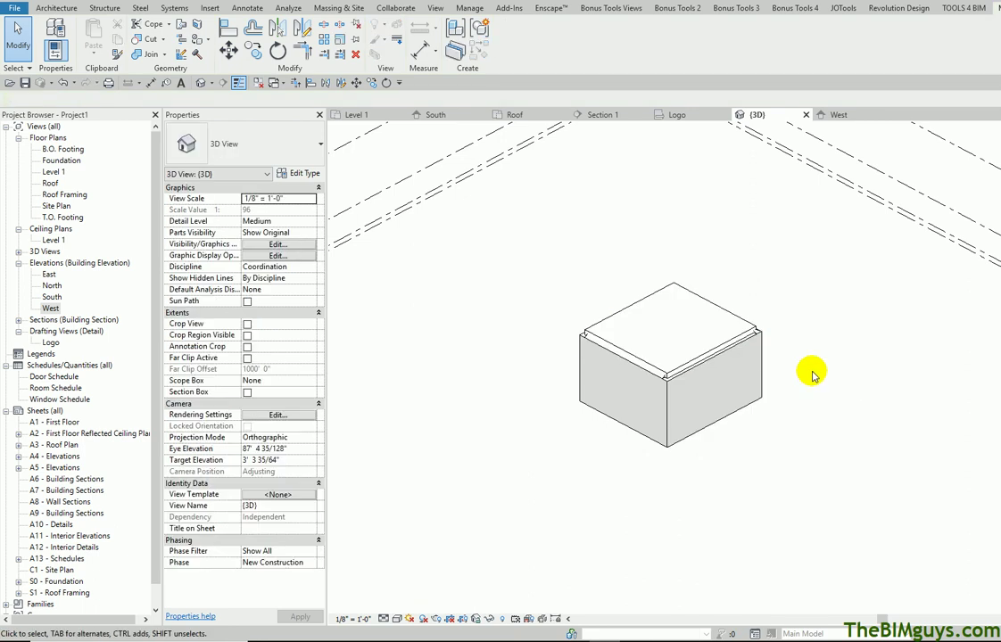
scroll(605, 345, "up", 4)
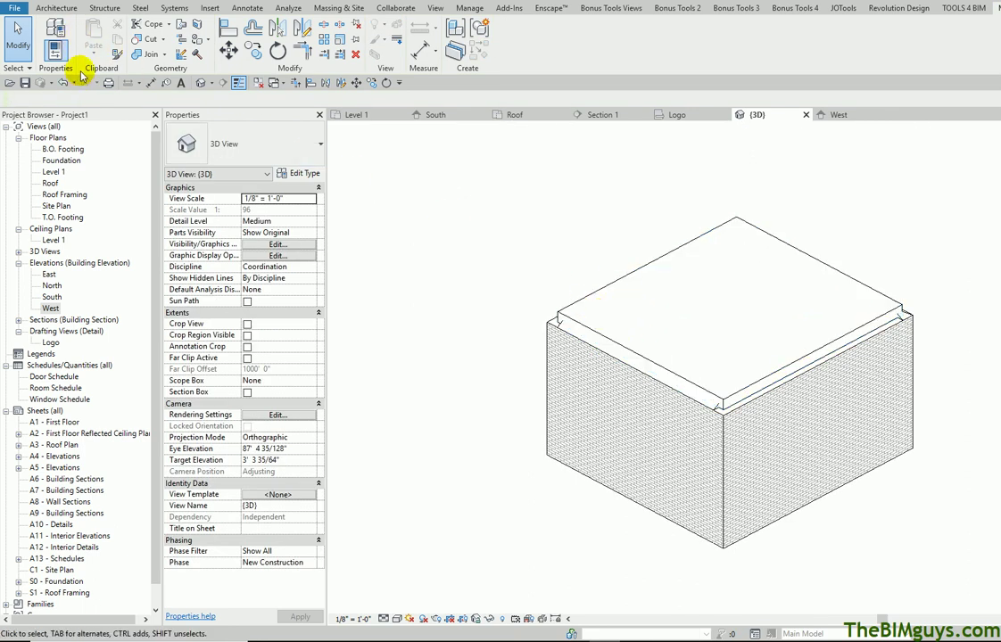
left_click(53, 9)
left_click(165, 55)
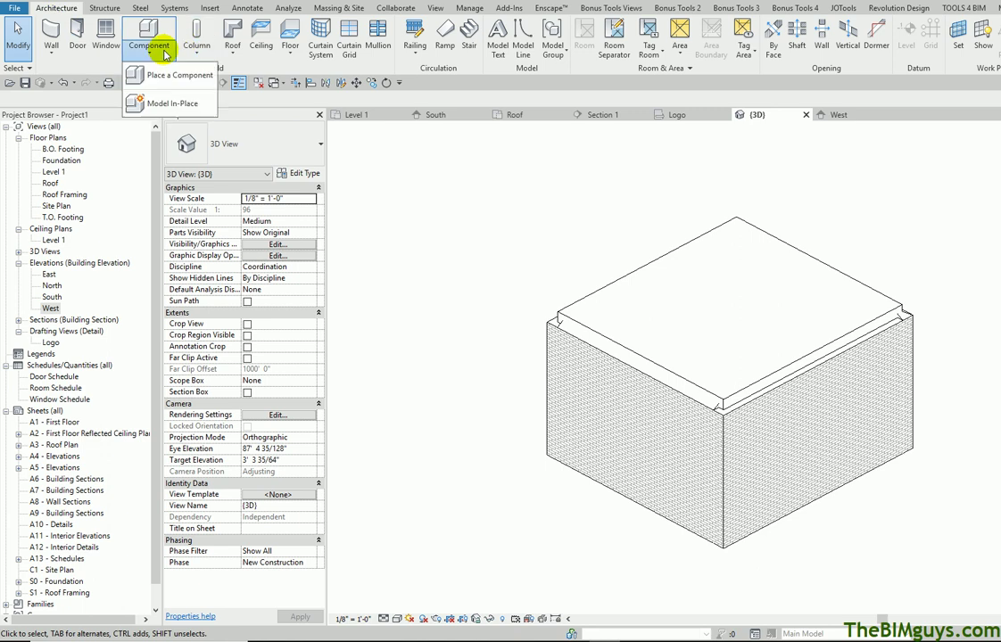
left_click(172, 106)
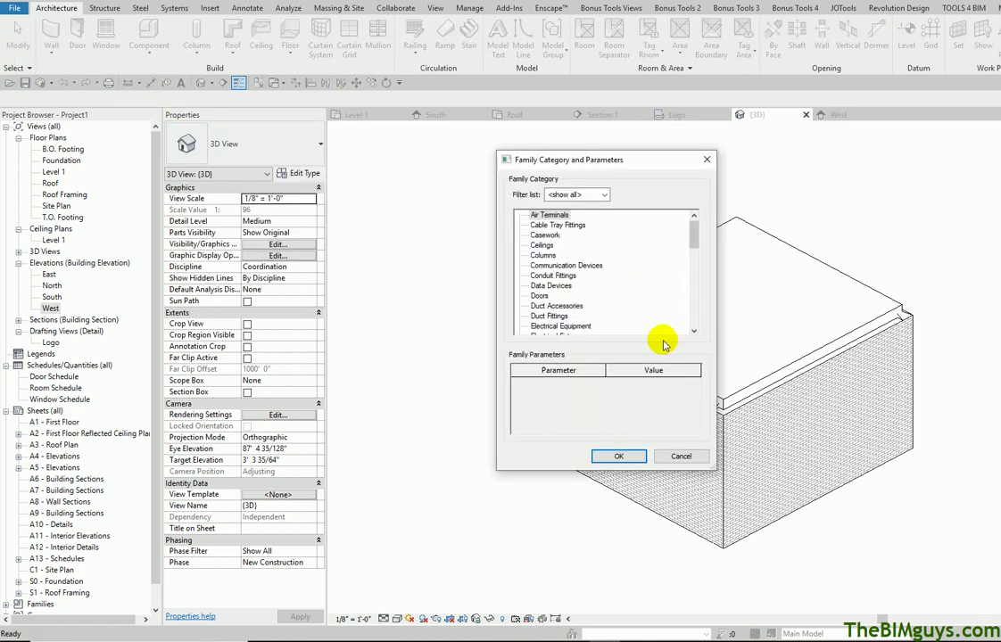
left_click(685, 457)
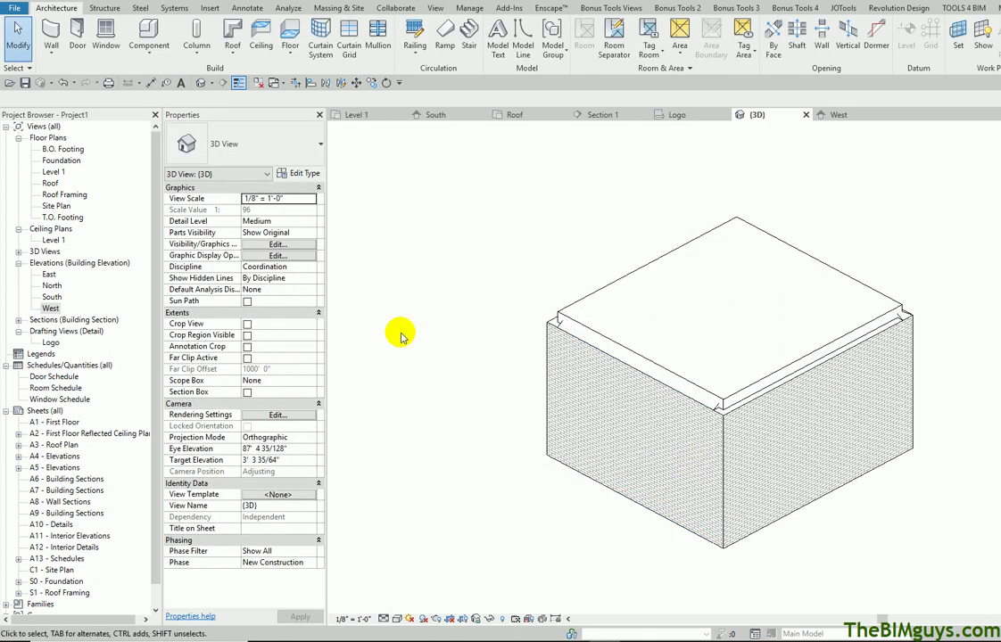